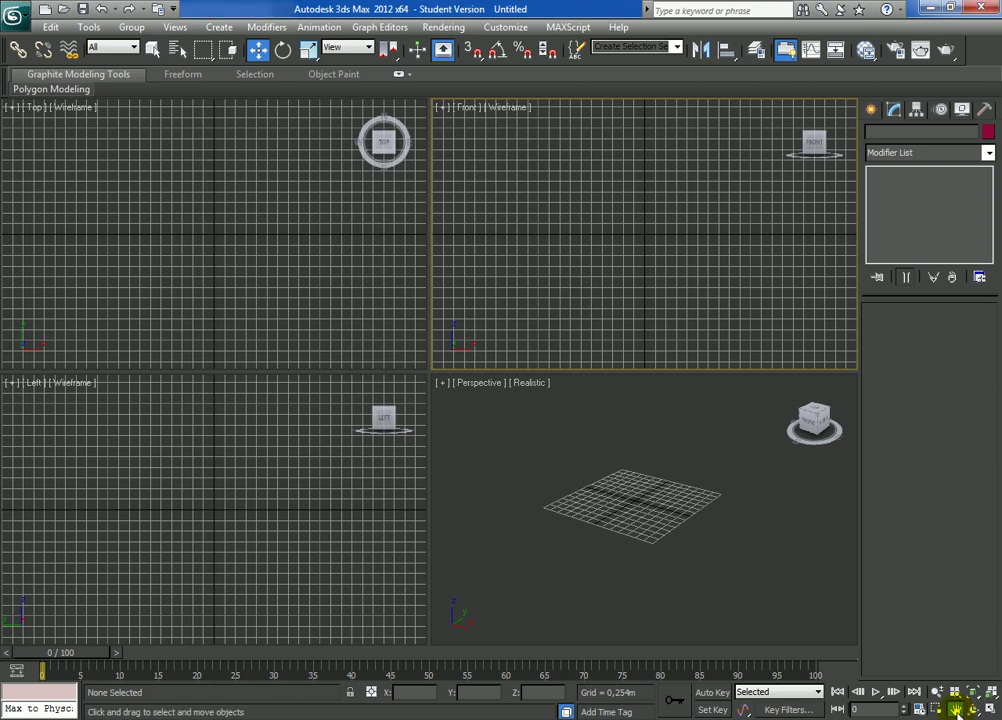
Step: Pan the Perspective view and pick the Rectangle tool under Create > Shapes > Splines
{"action": "mouse_move", "coordinate": [626, 519]}
{"action": "left_mouse_down"}
{"action": "mouse_move", "coordinate": [650, 545]}
{"action": "mouse_move", "coordinate": [682, 523]}
{"action": "left_mouse_up"}
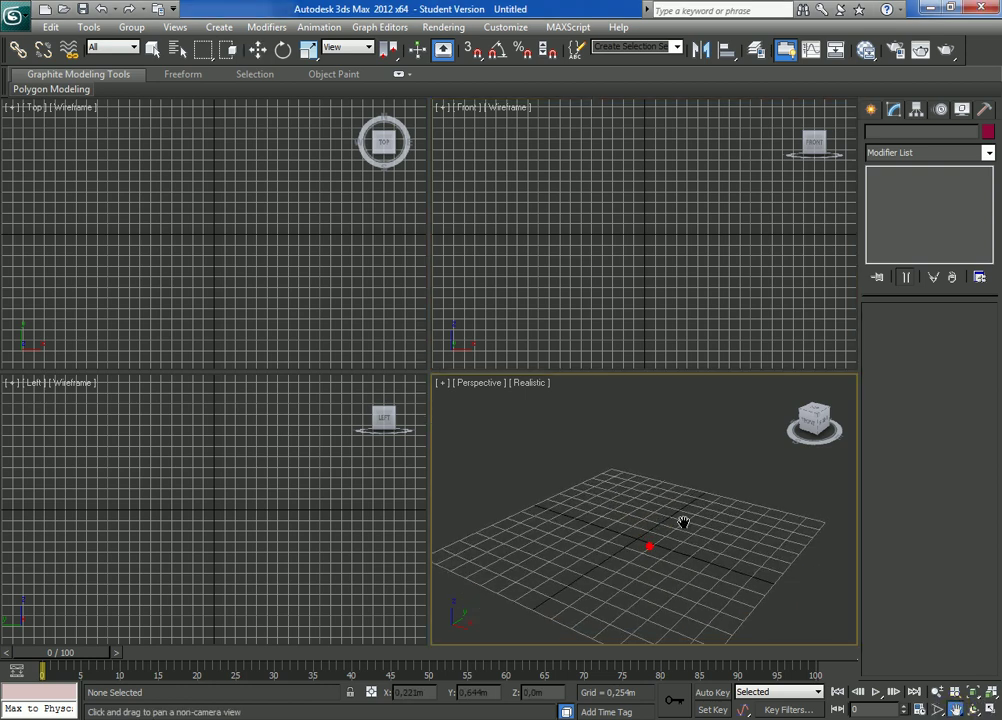
{"action": "left_click", "coordinate": [880, 110]}
{"action": "left_click", "coordinate": [905, 222]}
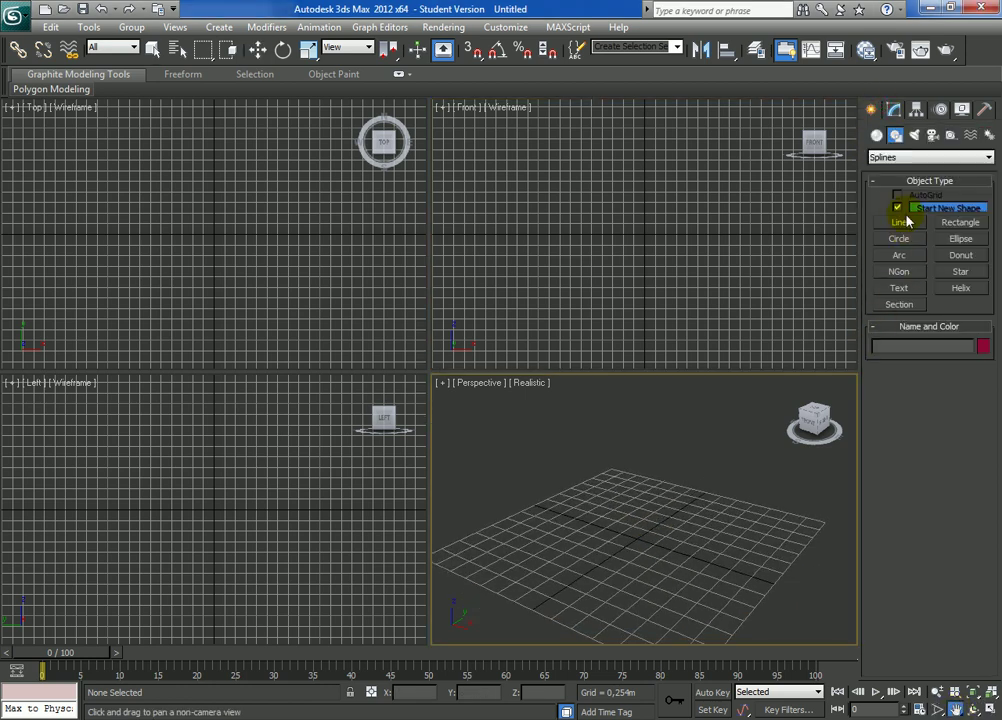
{"action": "left_click", "coordinate": [905, 222]}
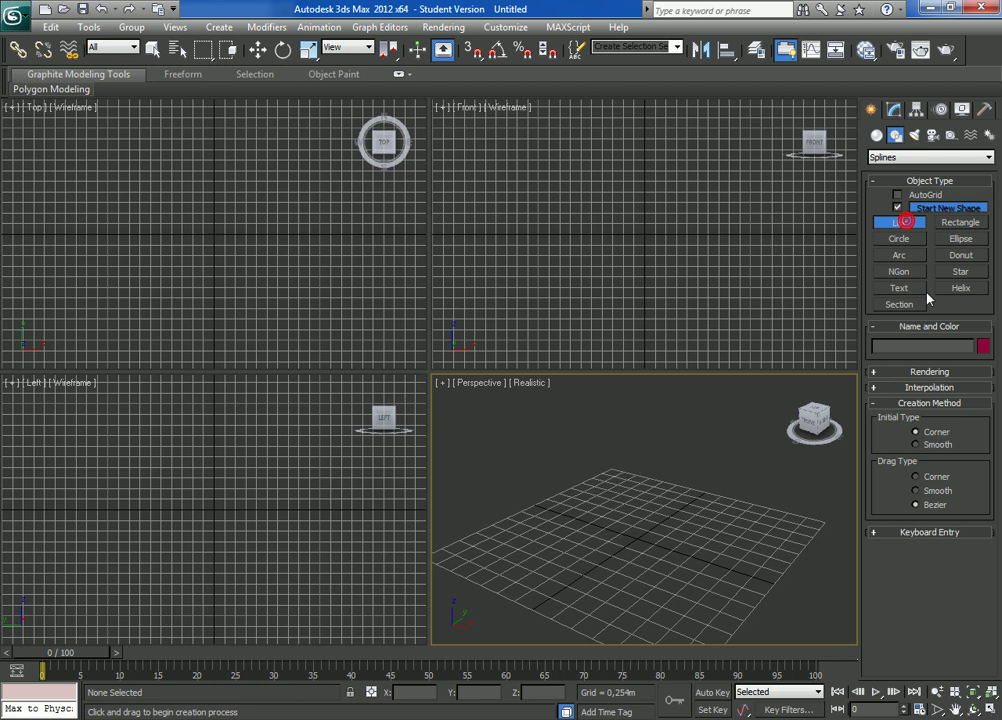
{"action": "left_click", "coordinate": [960, 222]}
Step: Drag a rectangle in the Front view and set its Length to 4 m and Width to 6 m
{"action": "mouse_move", "coordinate": [505, 138]}
{"action": "left_mouse_down"}
{"action": "mouse_move", "coordinate": [614, 234]}
{"action": "mouse_move", "coordinate": [777, 307]}
{"action": "left_mouse_up"}
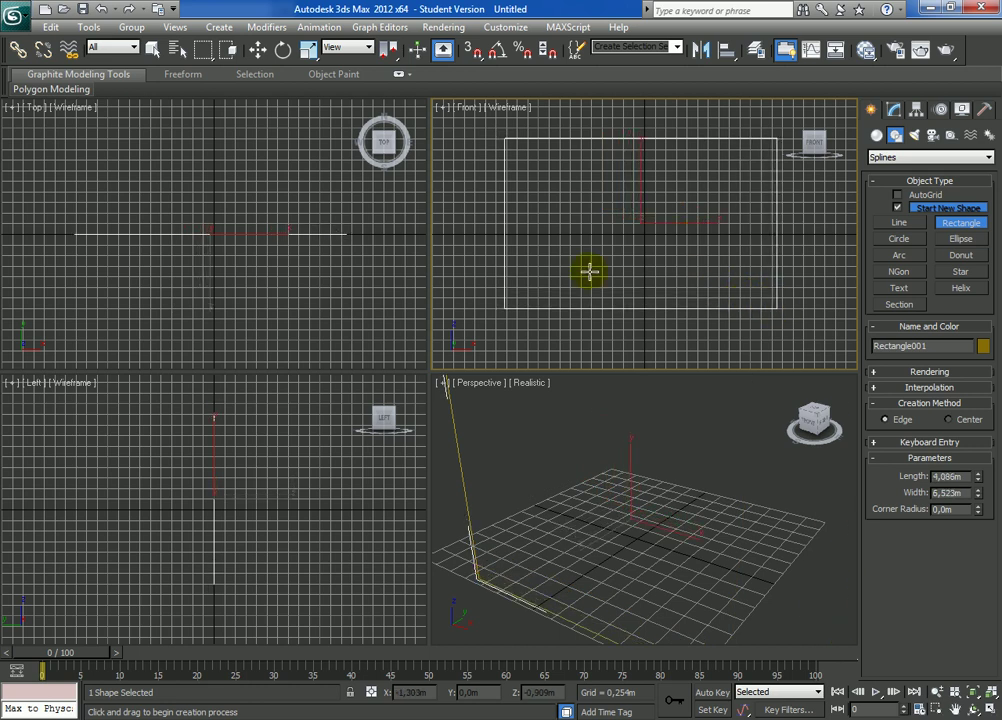
{"action": "double_click", "coordinate": [966, 476]}
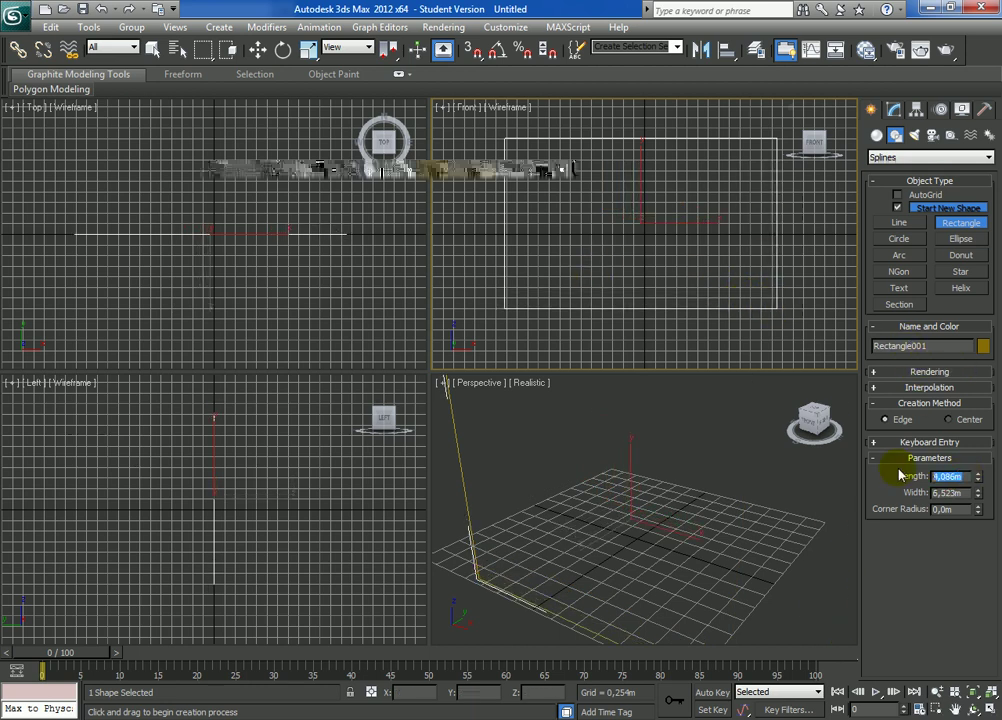
{"action": "type", "text": "4"}
{"action": "key", "text": "Tab"}
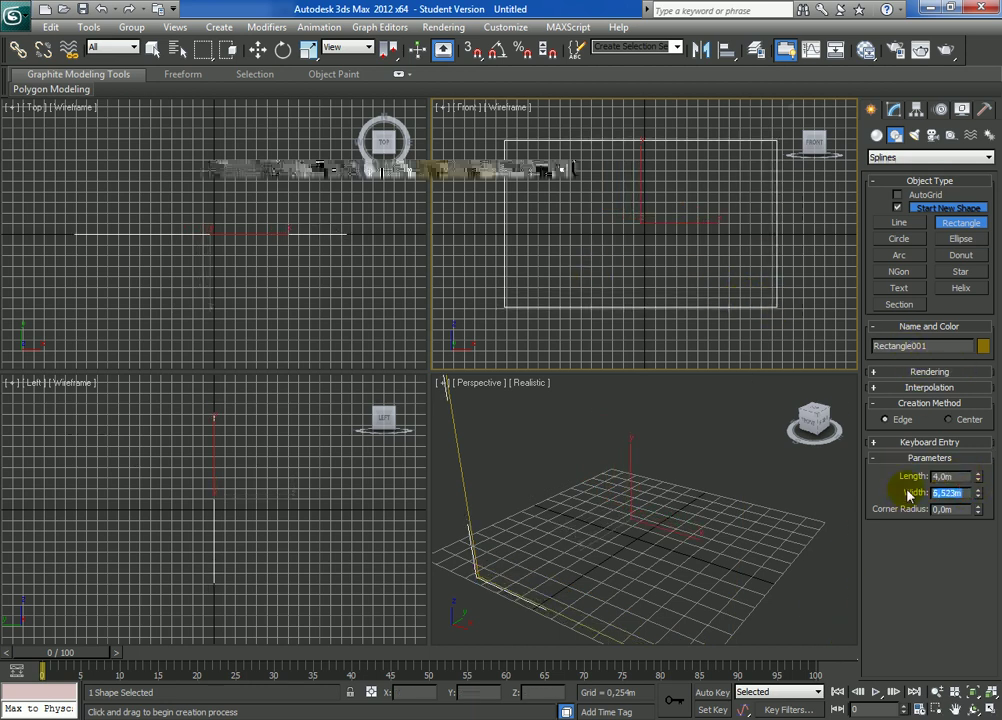
{"action": "type", "text": "6"}
{"action": "key", "text": "Tab"}
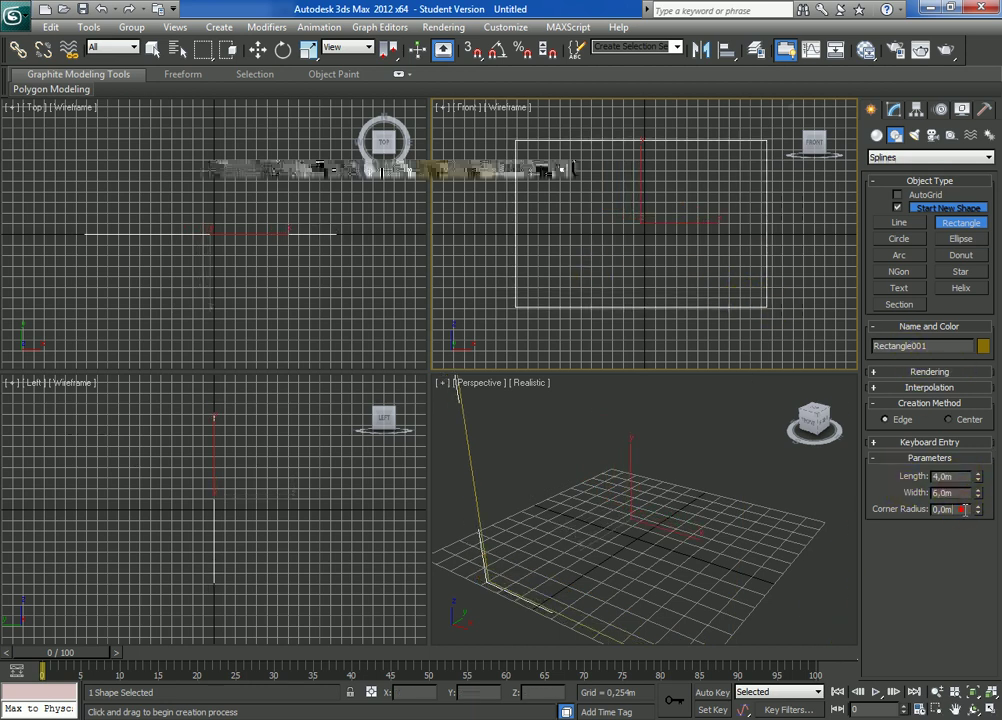
{"action": "left_click", "coordinate": [261, 51]}
Step: Move Rectangle001 to the origin by setting X and Z to 0 in Move Transform Type-In
{"action": "right_click", "coordinate": [261, 51]}
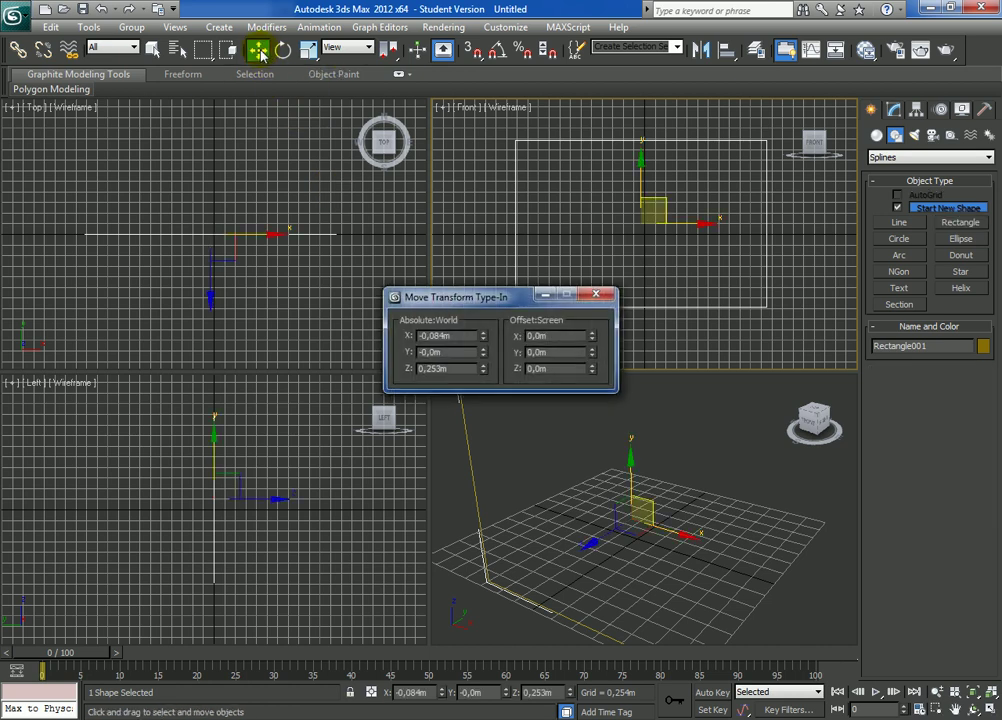
{"action": "left_click", "coordinate": [445, 337]}
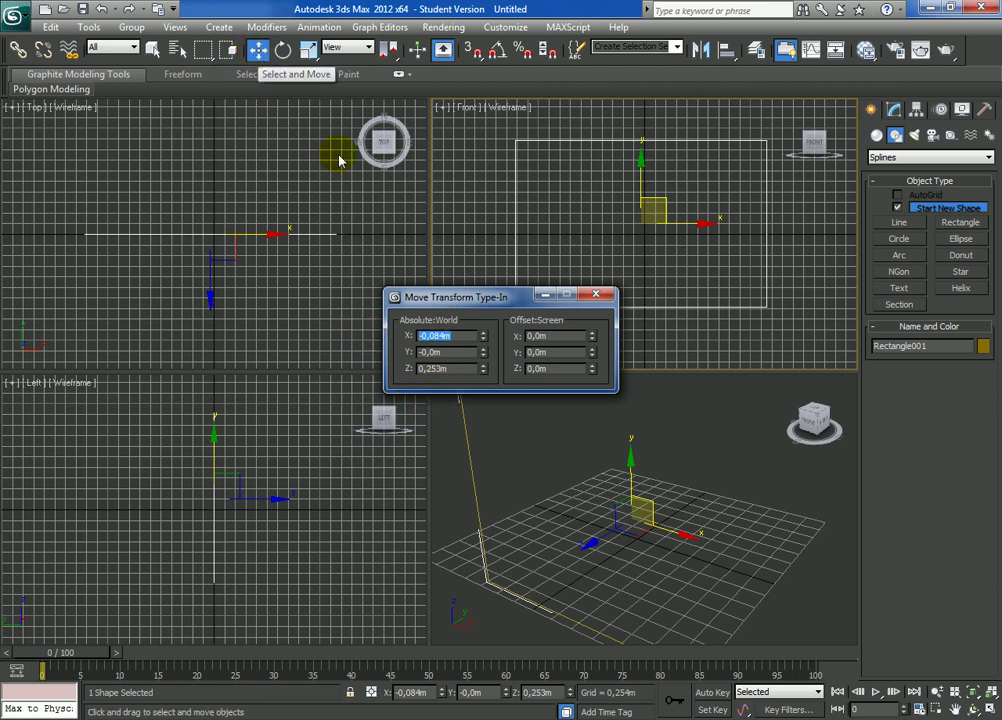
{"action": "type", "text": "0"}
{"action": "key", "text": "Tab"}
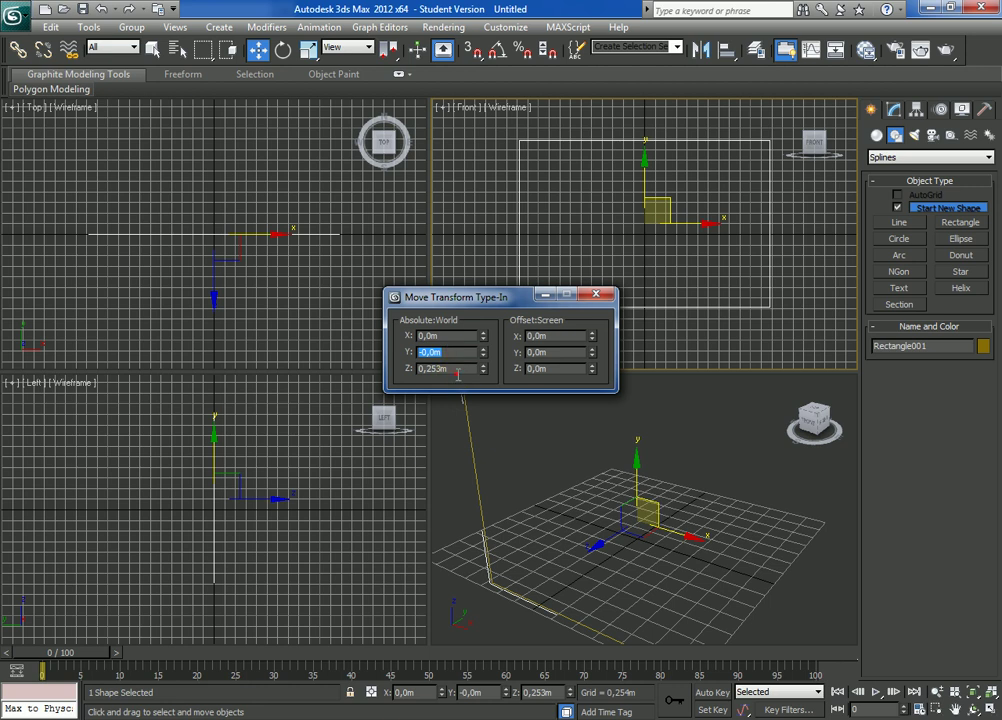
{"action": "left_click", "coordinate": [463, 368]}
{"action": "type", "text": "0,0m"}
{"action": "key", "text": "Return"}
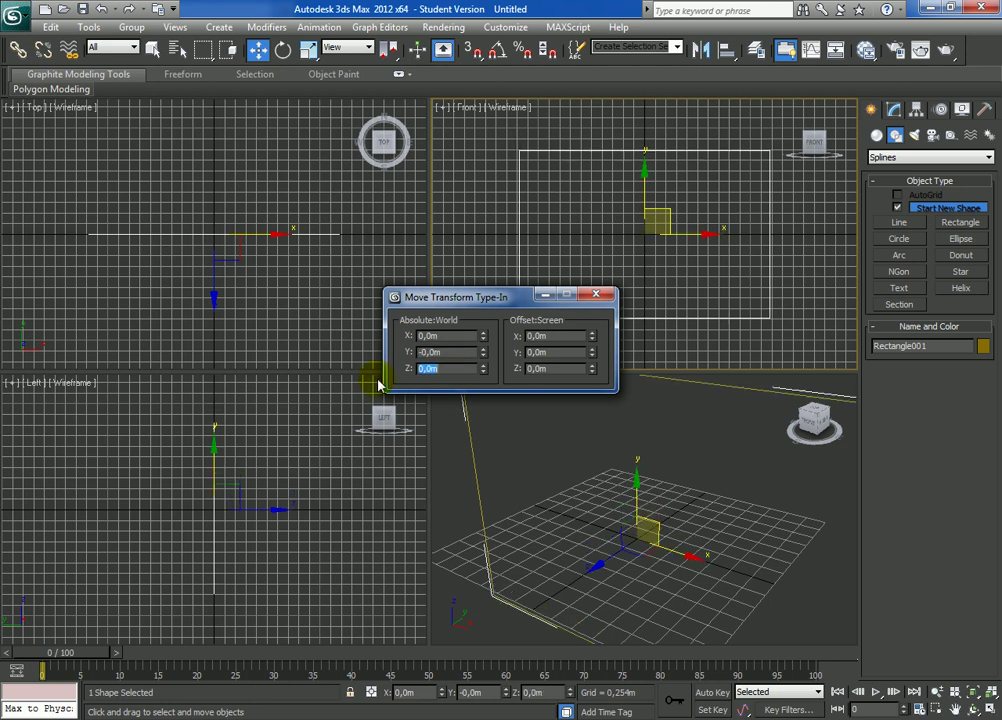
{"action": "left_click", "coordinate": [596, 294]}
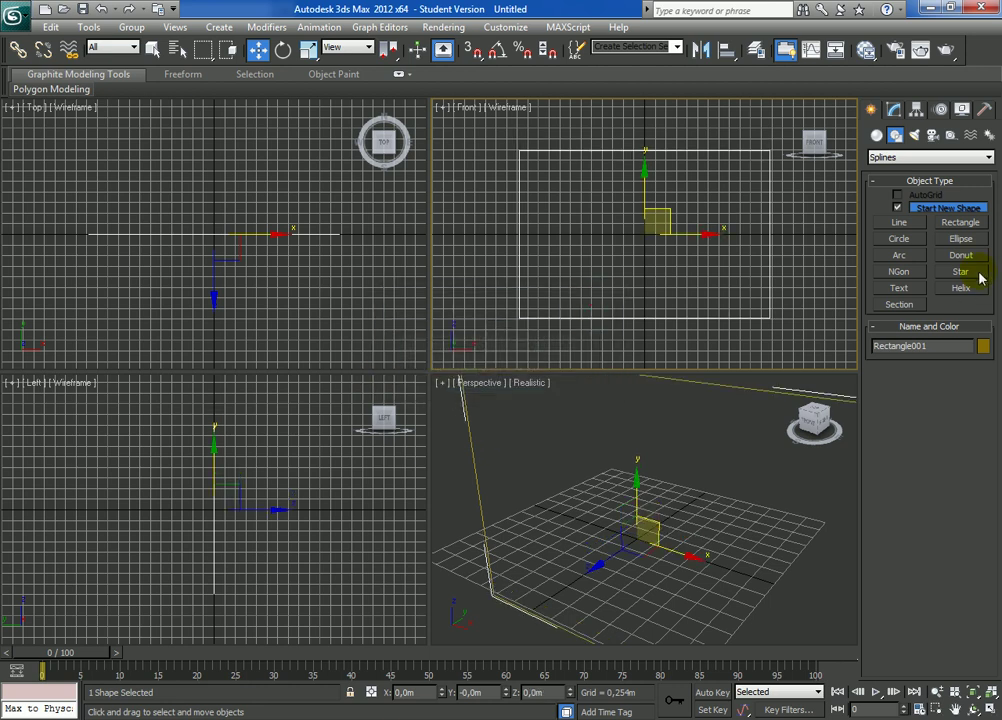
Step: Draw a small window rectangle near the wall's top-left, then select Rectangle001
{"action": "left_click", "coordinate": [960, 223]}
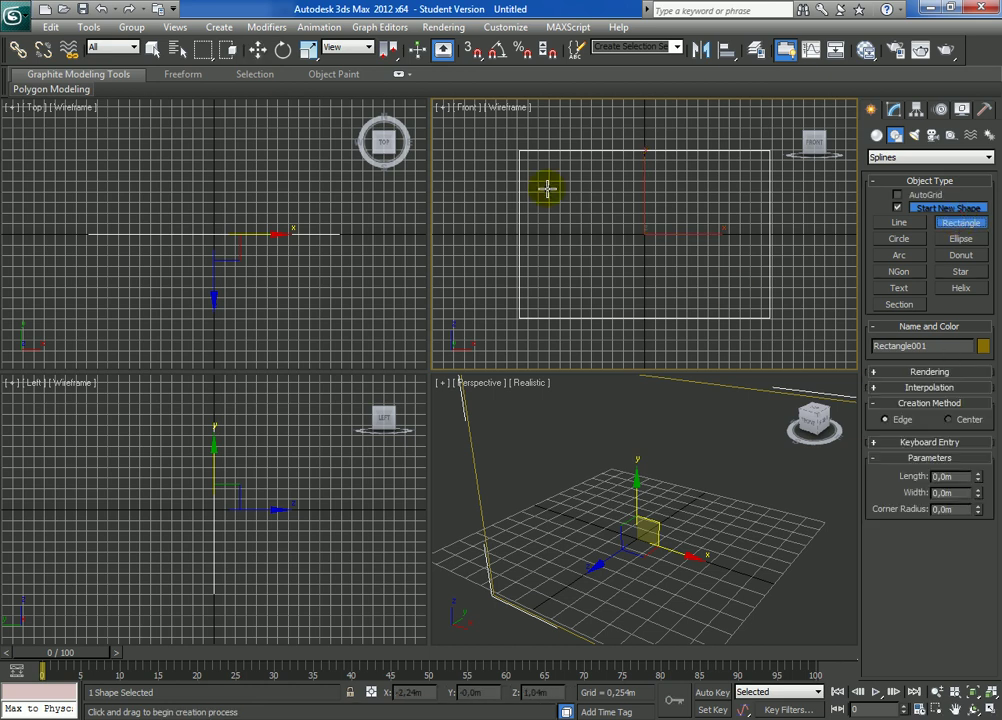
{"action": "left_click_drag", "start_coordinate": [536, 160], "coordinate": [565, 202]}
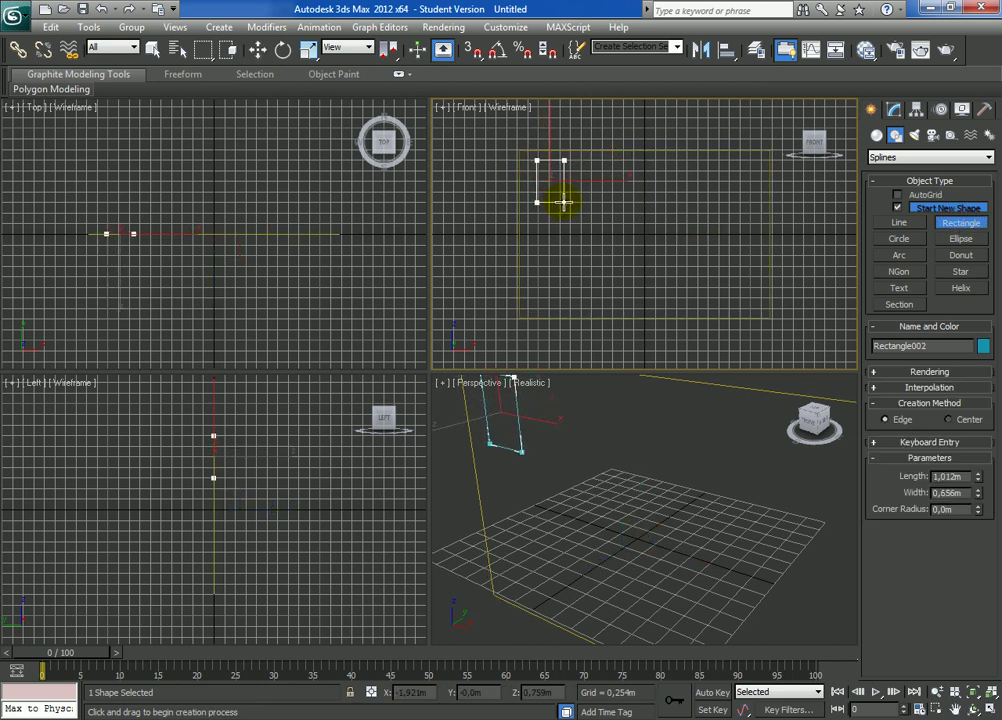
{"action": "right_click", "coordinate": [794, 243]}
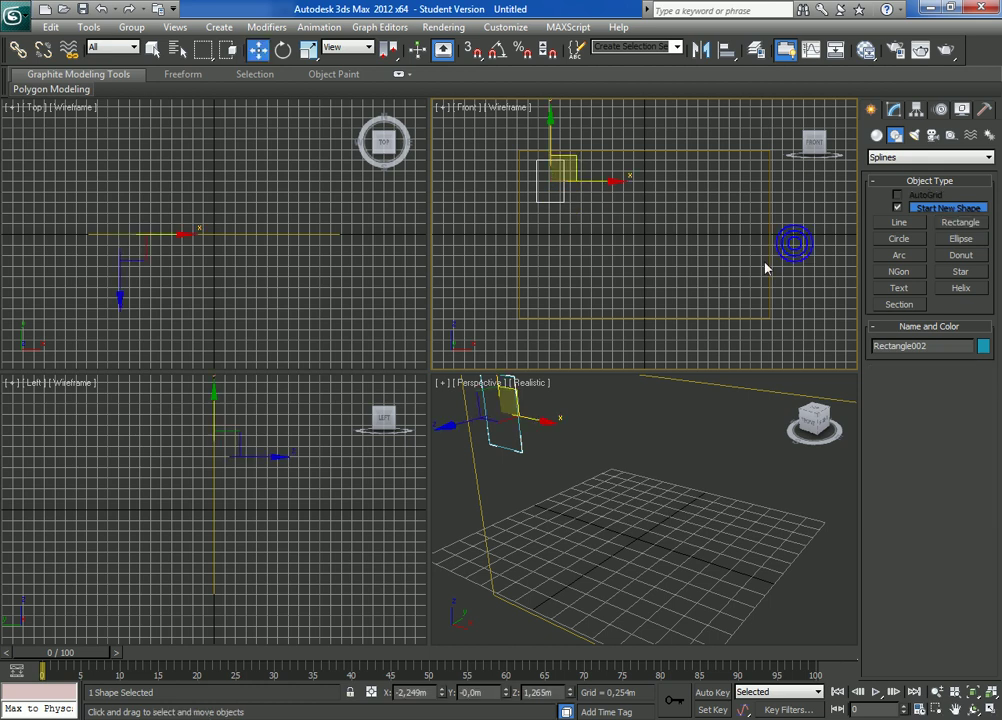
{"action": "left_click", "coordinate": [770, 265]}
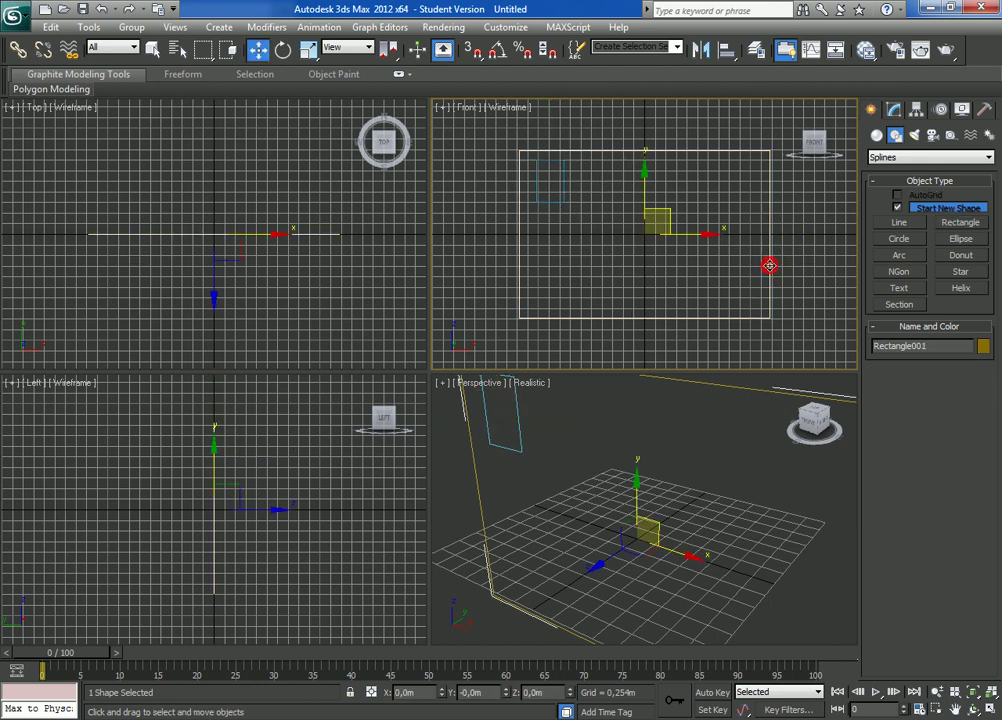
{"action": "right_click", "coordinate": [705, 262]}
{"action": "mouse_move", "coordinate": [760, 403]}
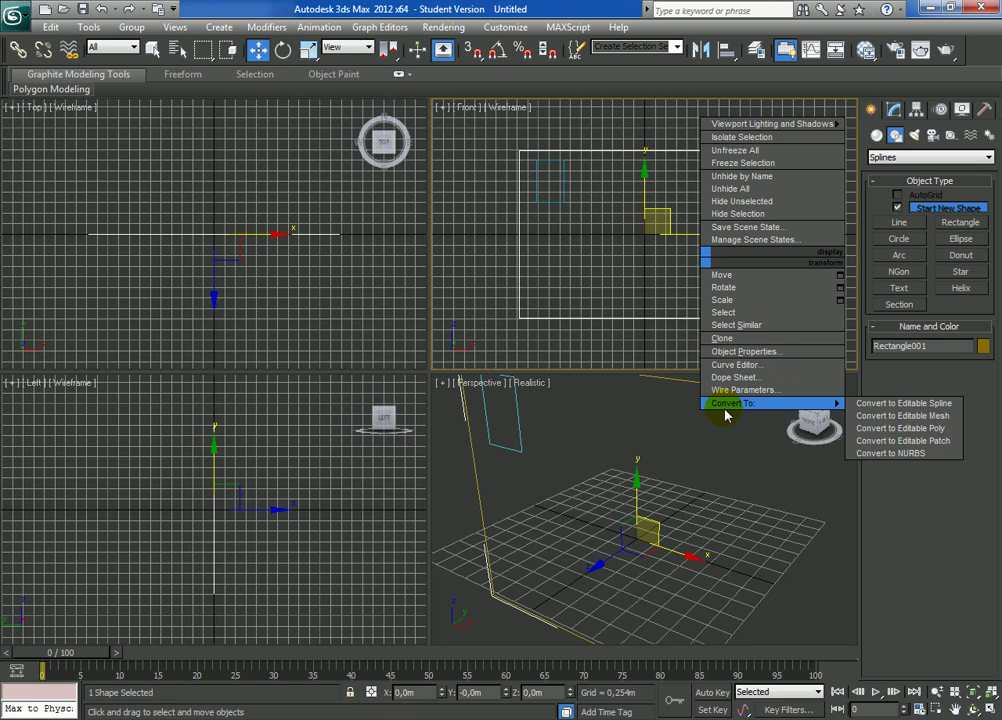
Step: Convert Rectangle001 to an Editable Spline and attach the small window rectangle to it
{"action": "left_click", "coordinate": [892, 408]}
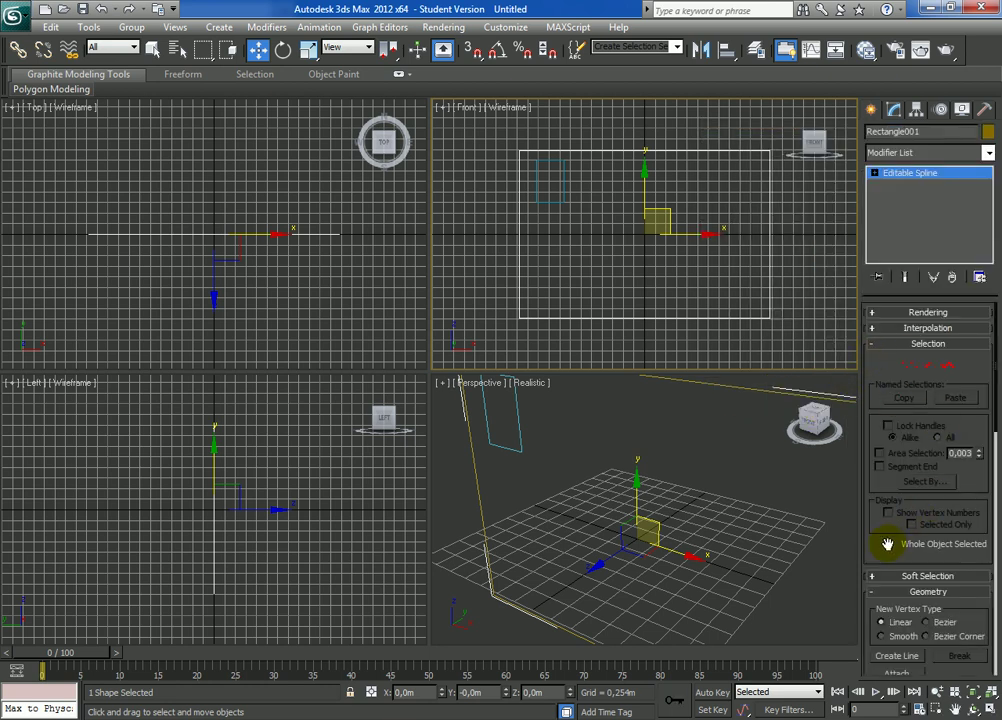
{"action": "scroll", "coordinate": [887, 543], "scroll_direction": "down", "scroll_amount": 3}
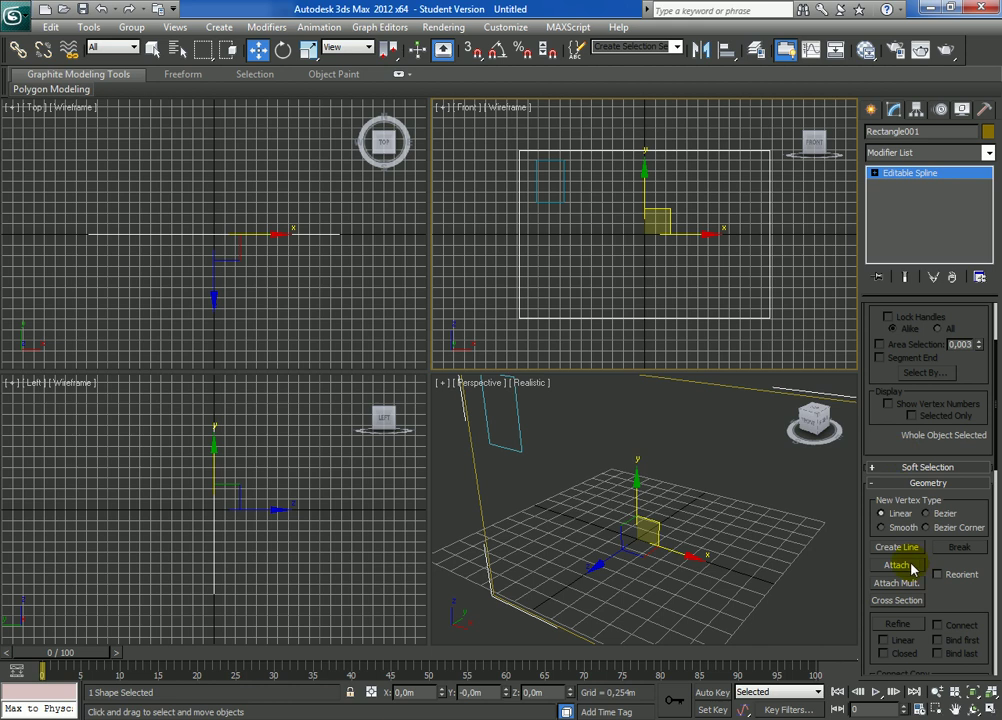
{"action": "left_click", "coordinate": [912, 568]}
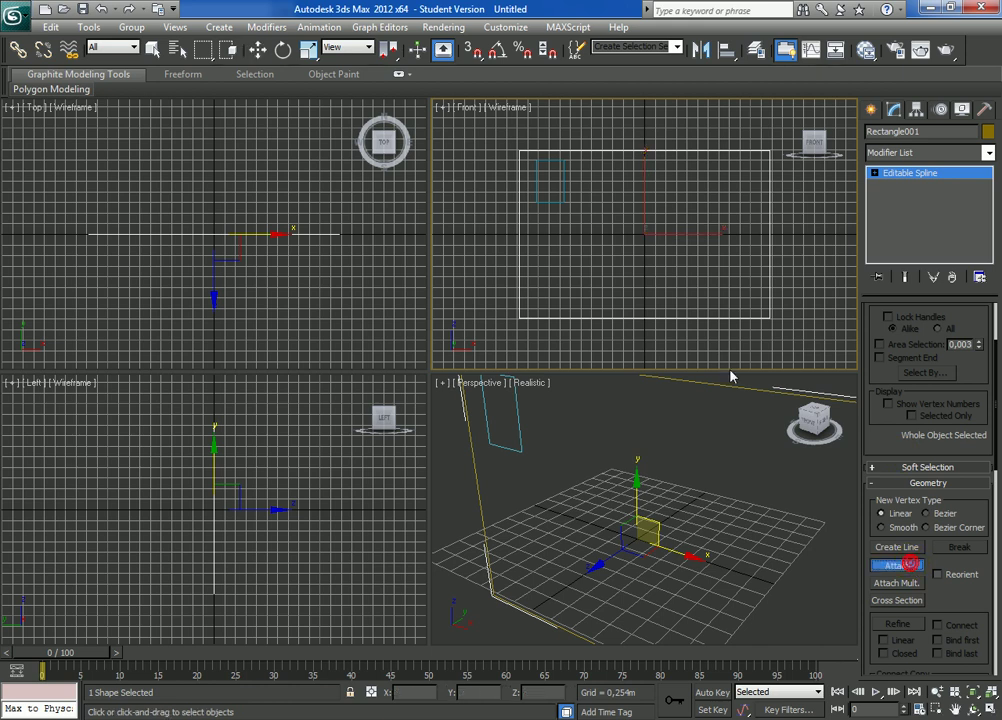
{"action": "left_click", "coordinate": [564, 194]}
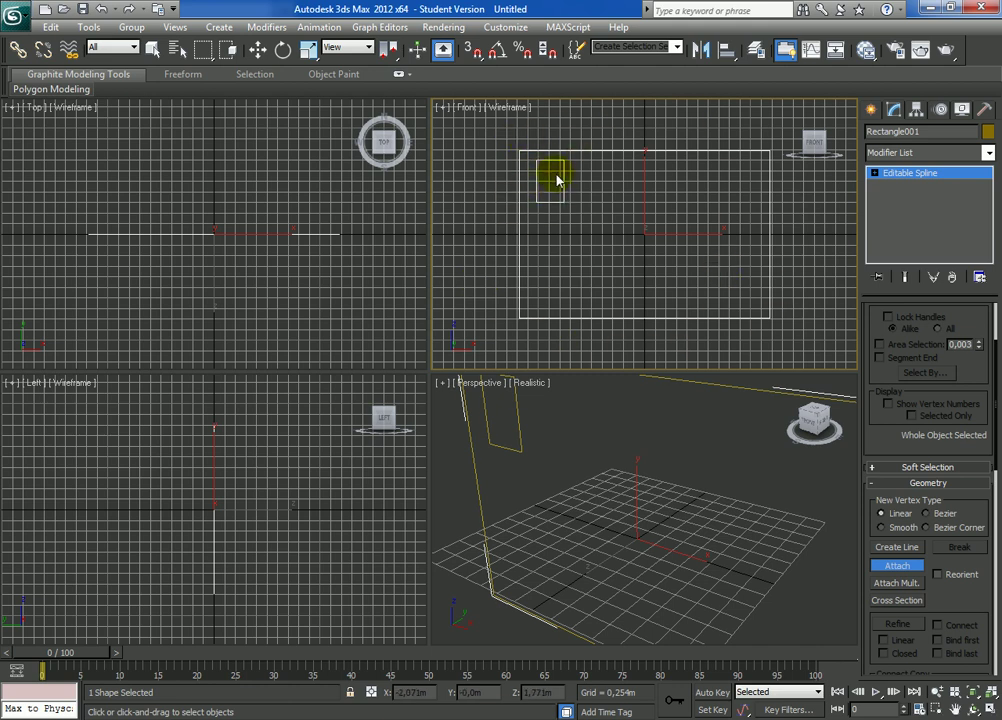
Step: At Spline level, shift-copy the window rightward to make a top row of four windows
{"action": "left_click", "coordinate": [875, 173]}
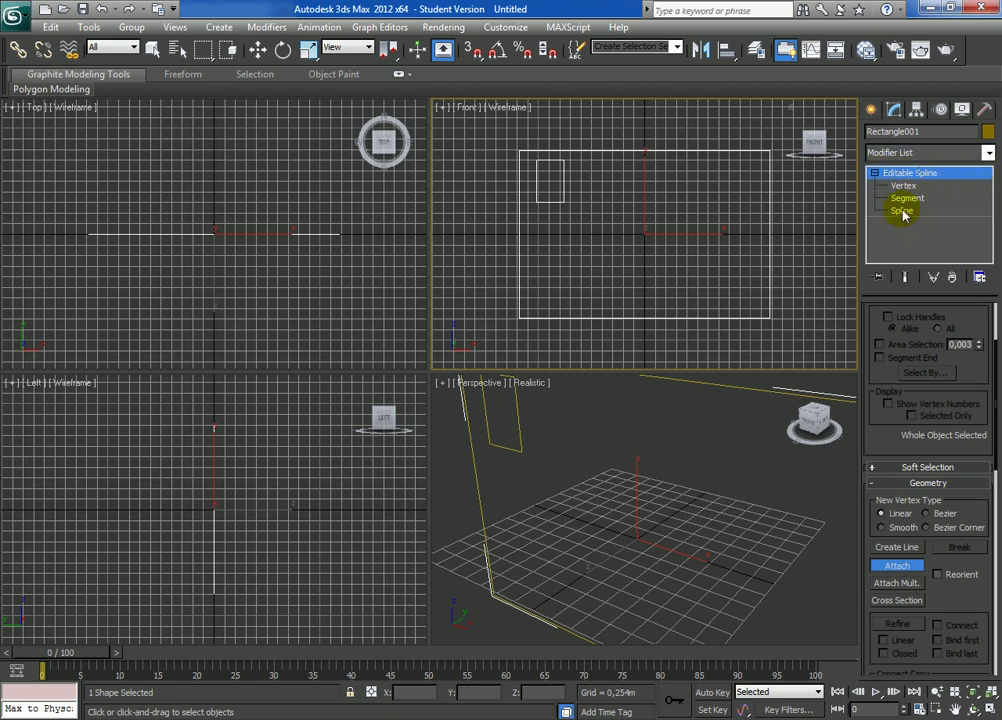
{"action": "left_click", "coordinate": [902, 211]}
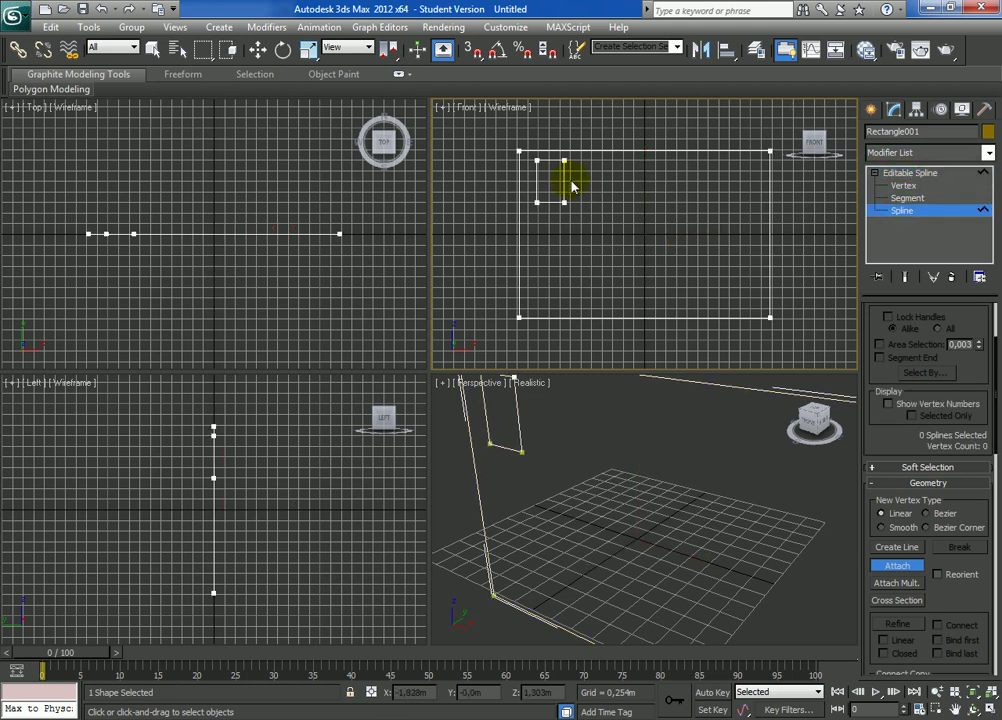
{"action": "left_click", "coordinate": [257, 50]}
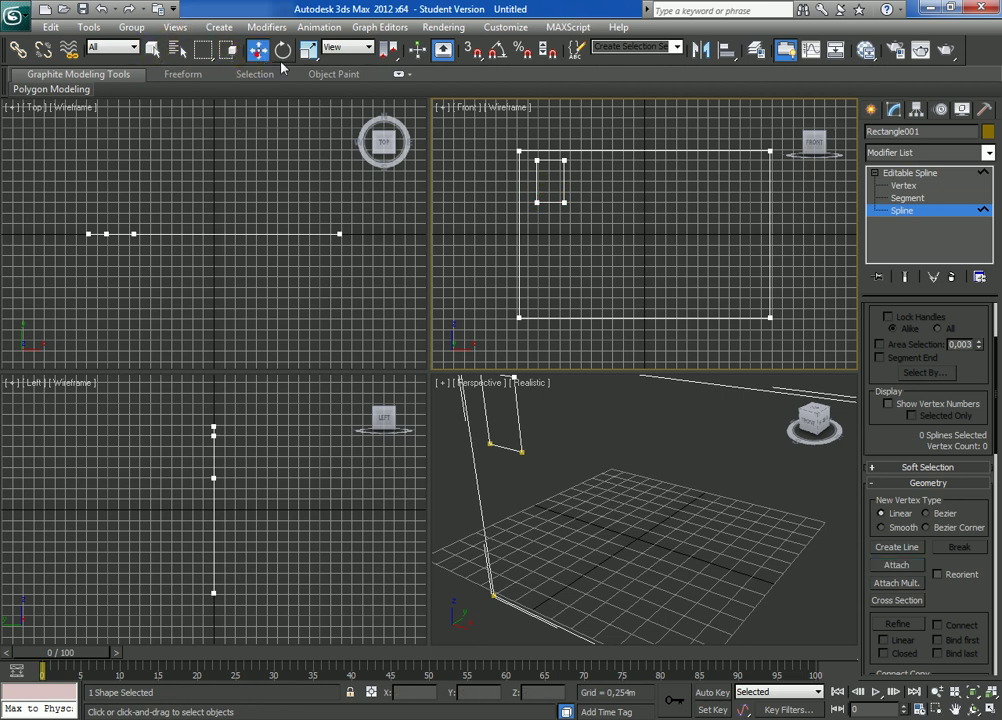
{"action": "left_click", "coordinate": [534, 158]}
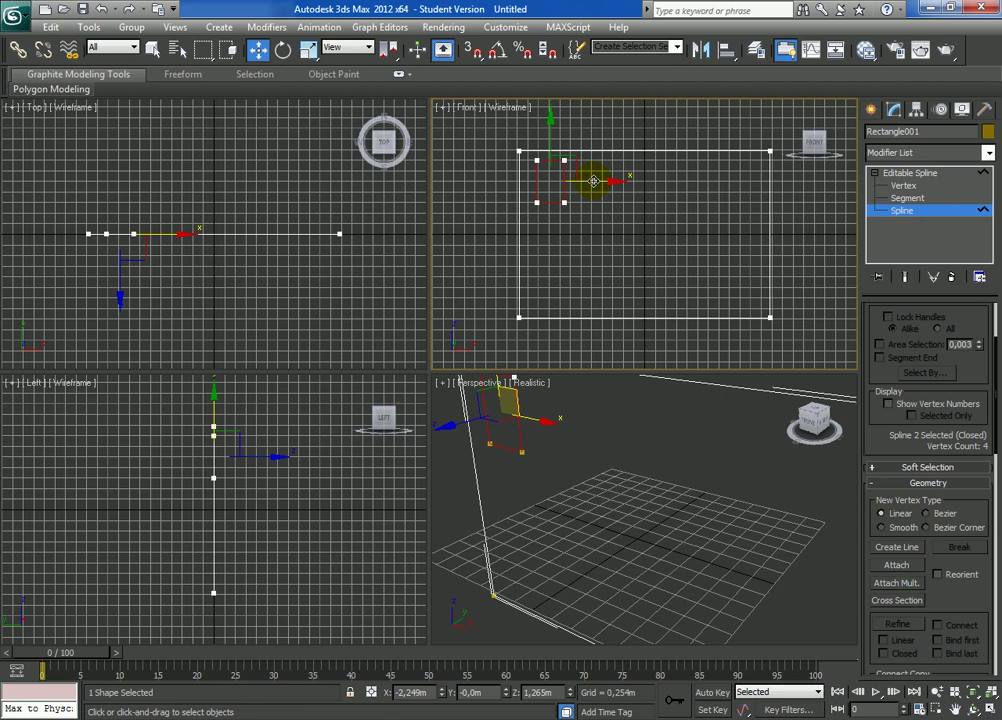
{"action": "mouse_move", "coordinate": [594, 181]}
{"action": "left_mouse_down", "text": "shift"}
{"action": "mouse_move", "coordinate": [647, 185]}
{"action": "mouse_move", "coordinate": [647, 196]}
{"action": "left_mouse_up", "text": "shift"}
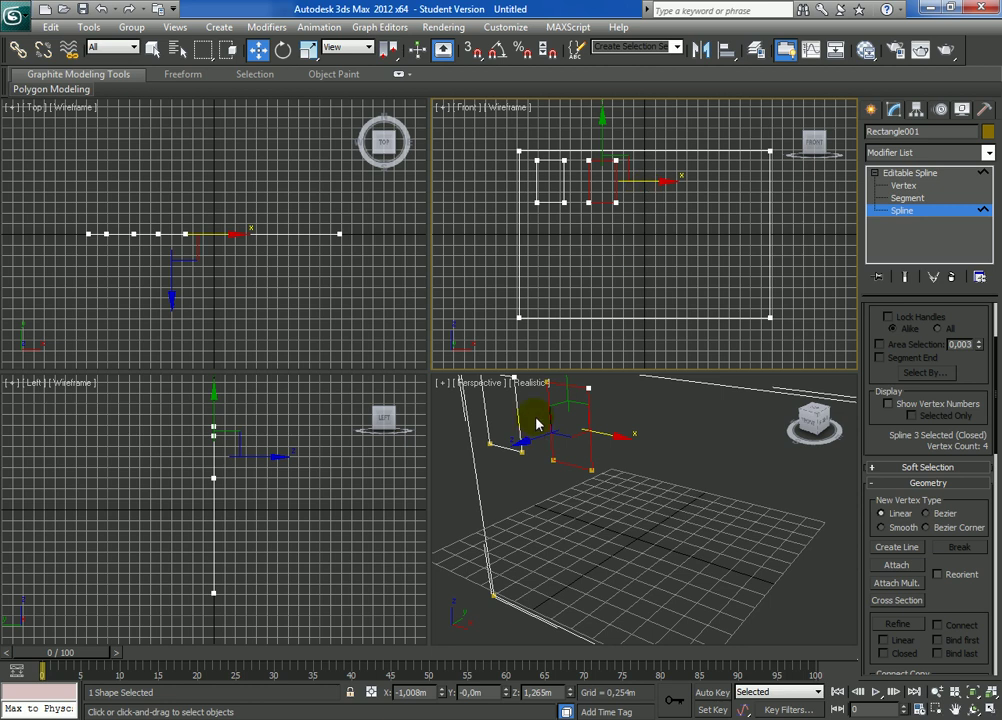
{"action": "left_click", "coordinate": [538, 186], "text": "ctrl"}
{"action": "left_click_drag", "start_coordinate": [590, 181], "coordinate": [723, 182], "text": "shift"}
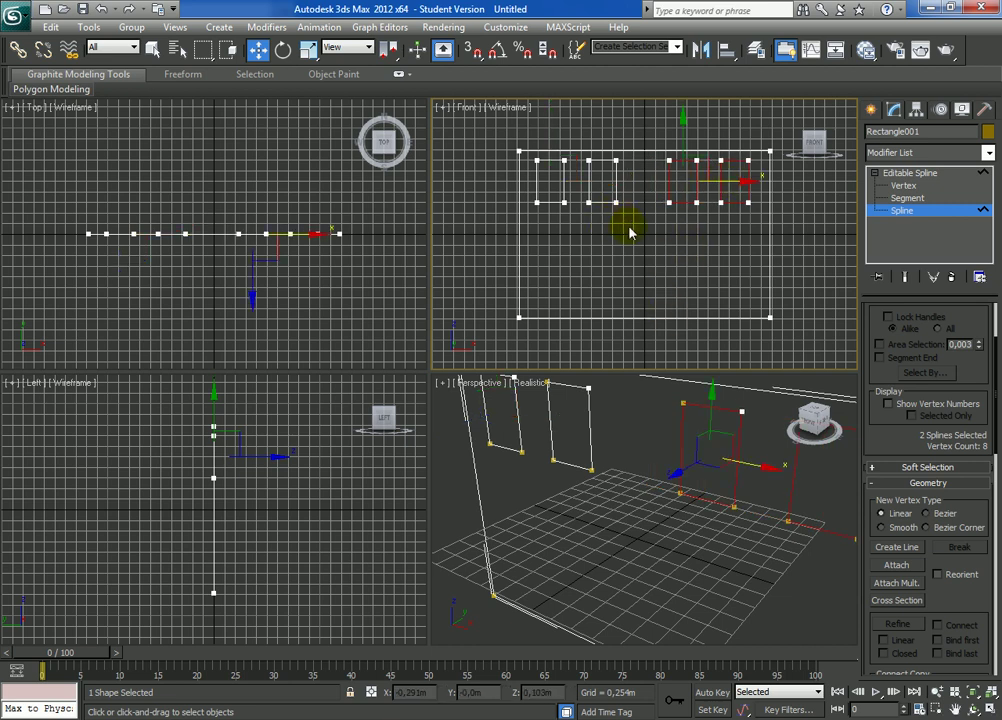
Step: Copy all four windows downward to form a second row, then deselect
{"action": "left_click", "coordinate": [537, 186]}
{"action": "left_click_drag", "start_coordinate": [709, 202], "coordinate": [660, 188], "text": "ctrl"}
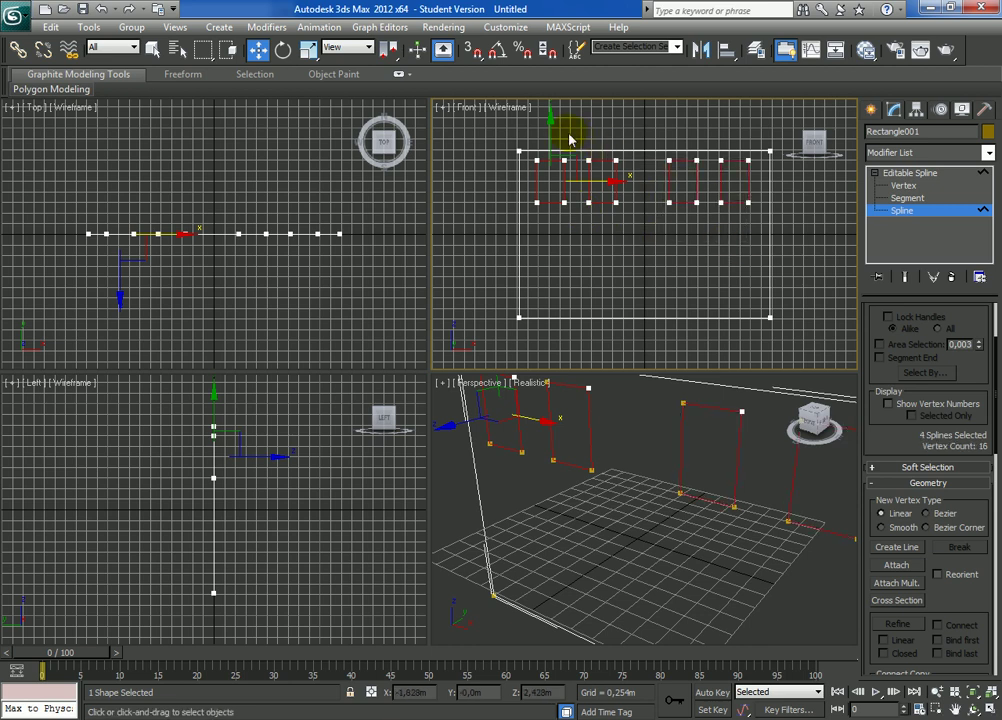
{"action": "left_click_drag", "start_coordinate": [553, 128], "coordinate": [552, 188], "text": "shift"}
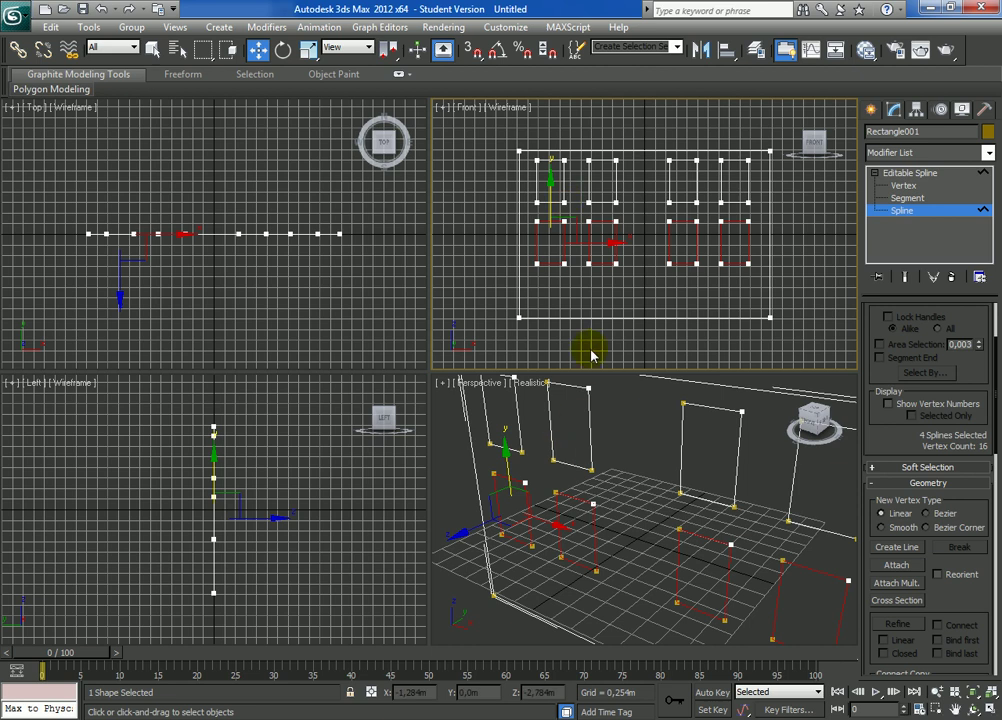
{"action": "left_click", "coordinate": [805, 330]}
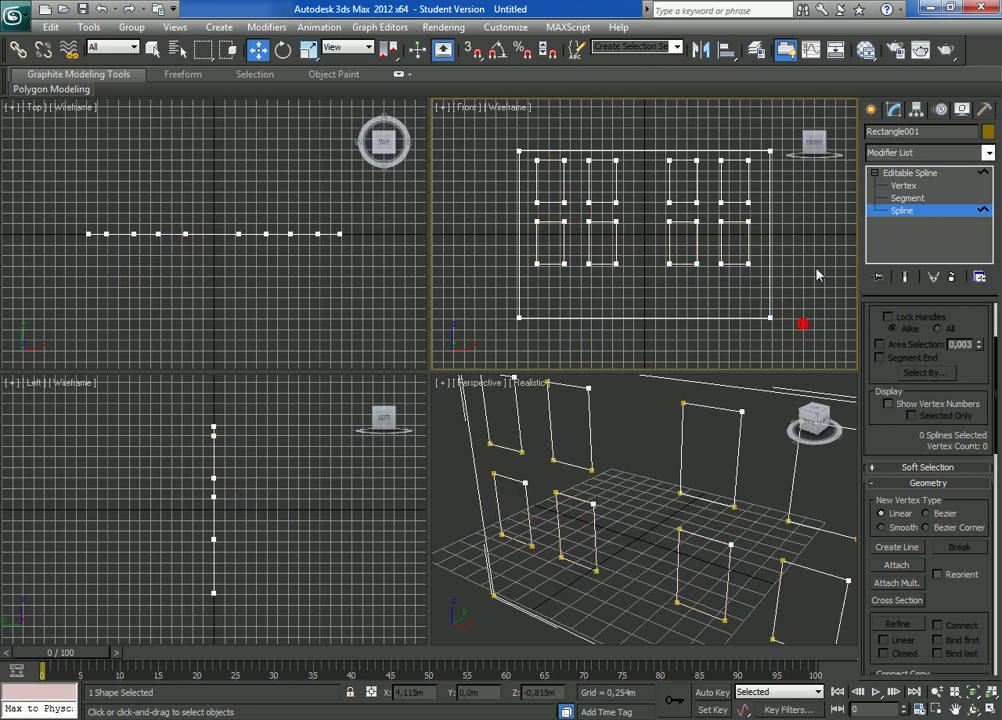
Step: Select all 36 vertices, Weld them at 0,003m, and return to the Editable Spline level
{"action": "left_click", "coordinate": [903, 186]}
{"action": "left_click_drag", "start_coordinate": [497, 138], "coordinate": [785, 343]}
{"action": "scroll", "coordinate": [970, 358], "scroll_direction": "down", "scroll_amount": 1}
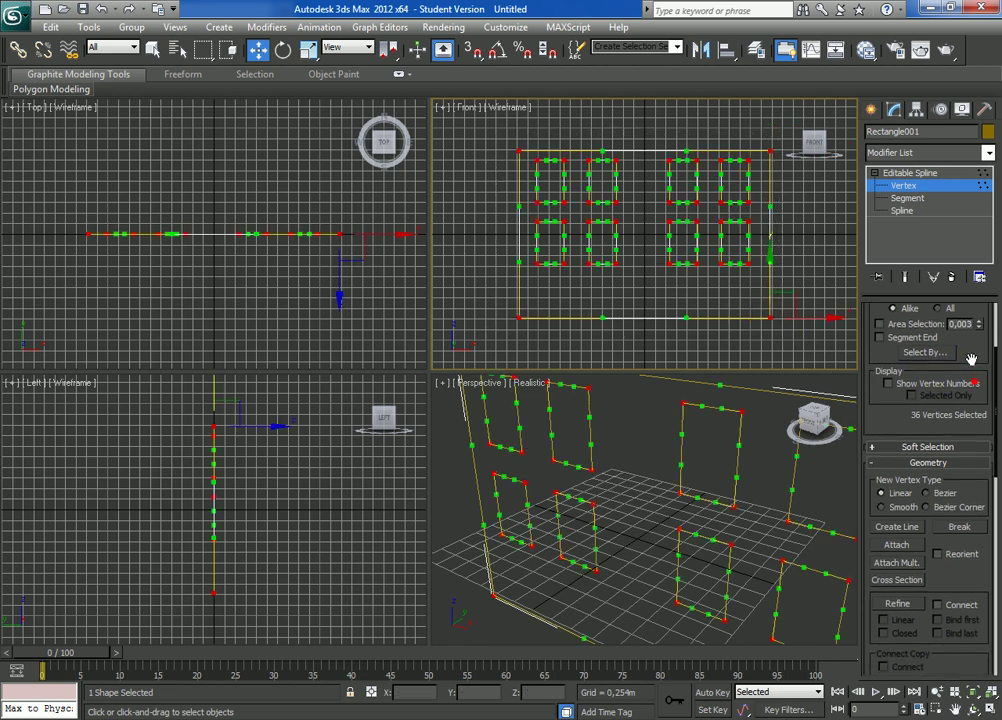
{"action": "scroll", "coordinate": [970, 358], "scroll_direction": "down", "scroll_amount": 2}
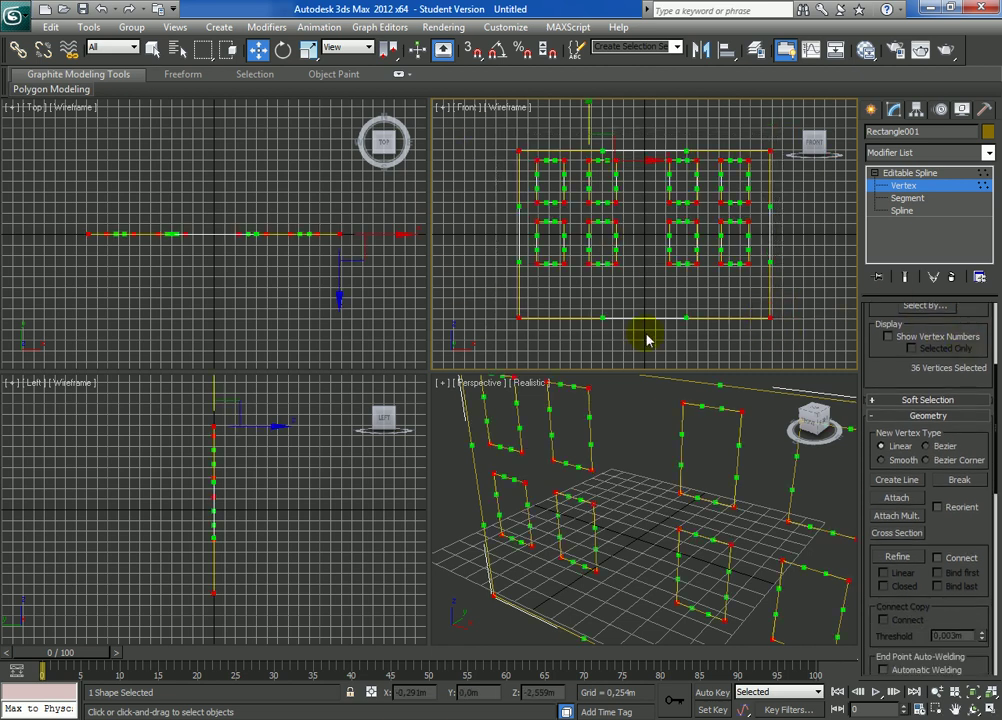
{"action": "scroll", "coordinate": [955, 533], "scroll_direction": "down", "scroll_amount": 1}
{"action": "scroll", "coordinate": [920, 490], "scroll_direction": "down", "scroll_amount": 4}
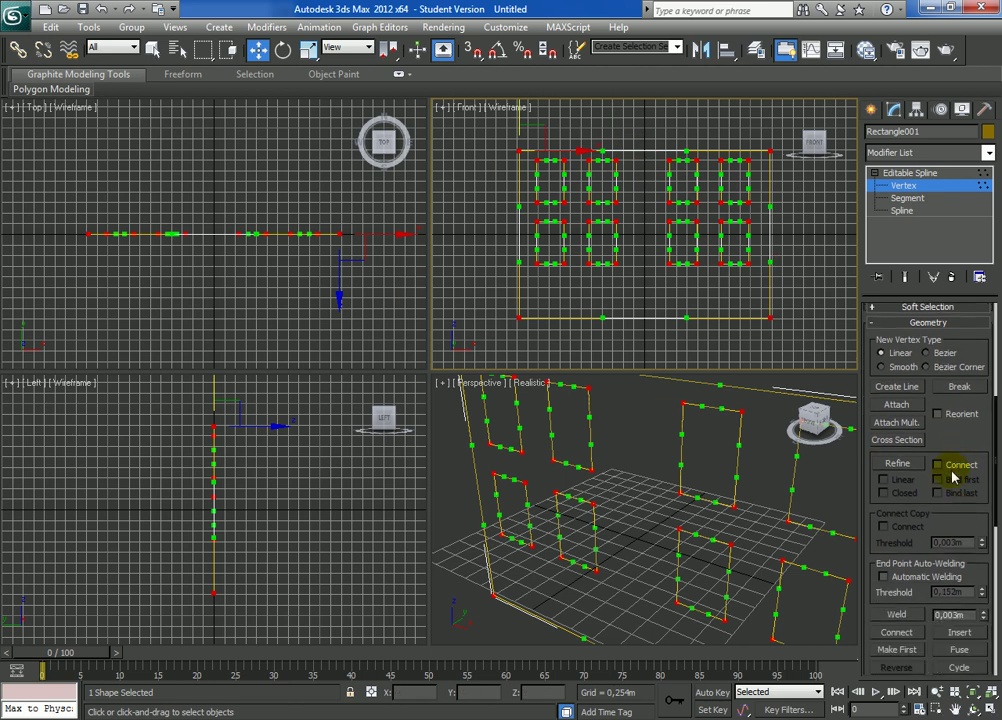
{"action": "scroll", "coordinate": [887, 480], "scroll_direction": "down", "scroll_amount": 3}
{"action": "left_click", "coordinate": [899, 546]}
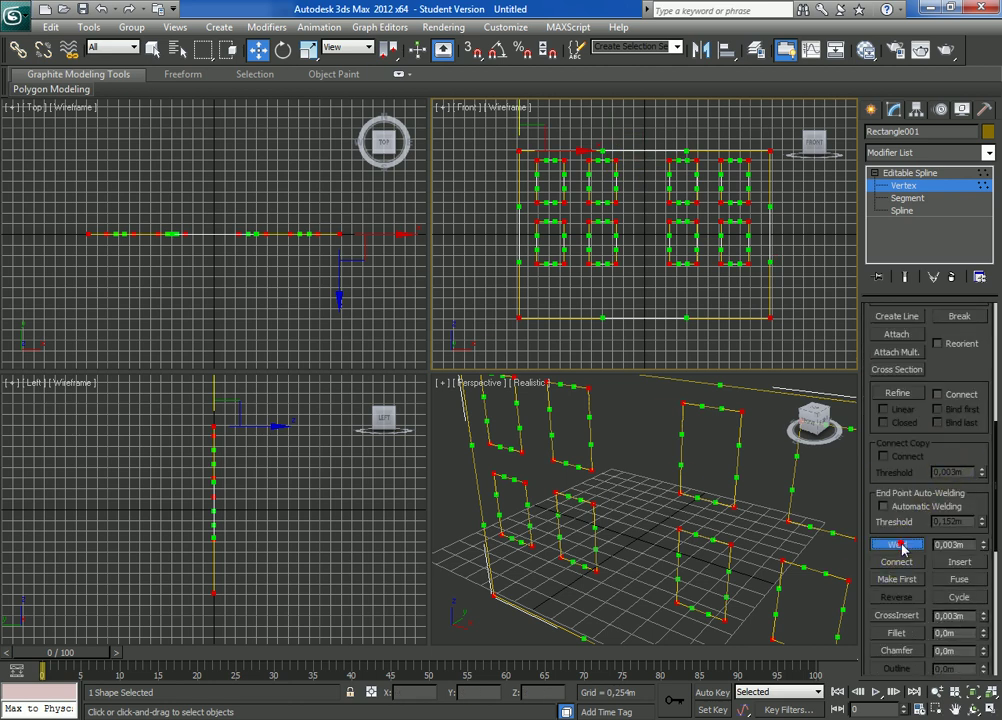
{"action": "left_click", "coordinate": [899, 175]}
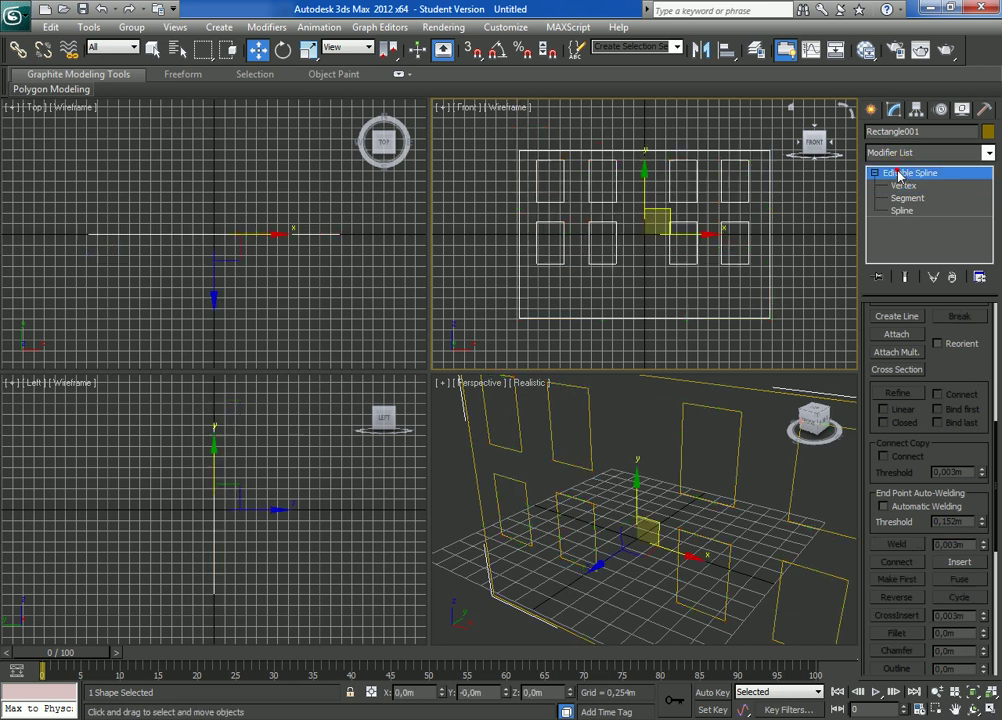
Step: Apply an Extrude modifier of -0,254m and orbit the Perspective view to inspect the wall
{"action": "left_click", "coordinate": [988, 153]}
{"action": "key", "text": "e"}
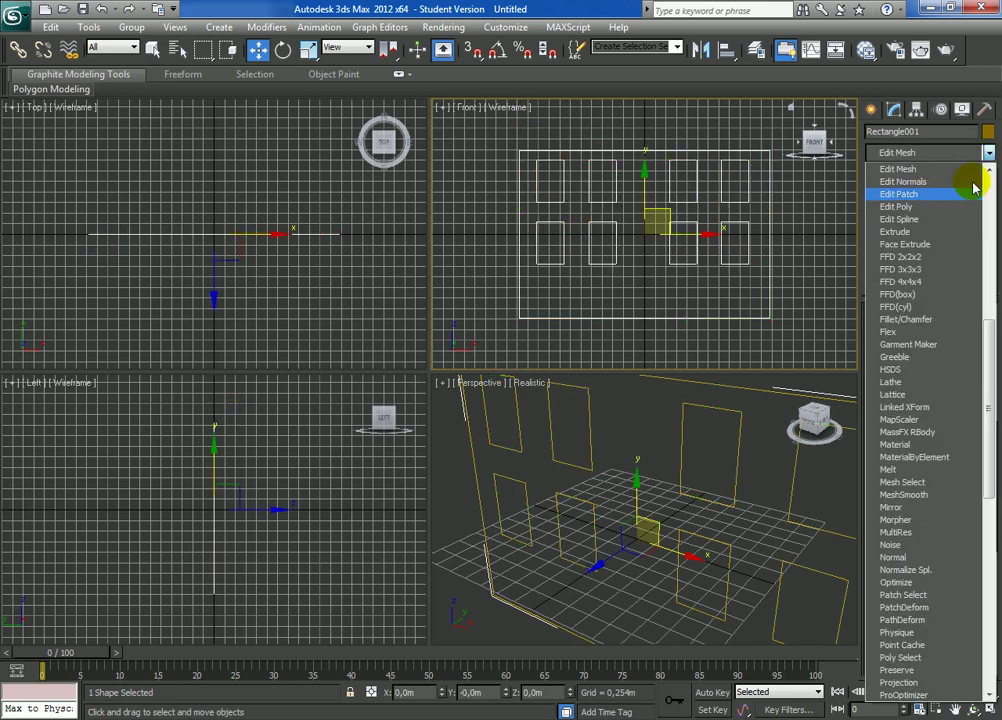
{"action": "left_click", "coordinate": [915, 232]}
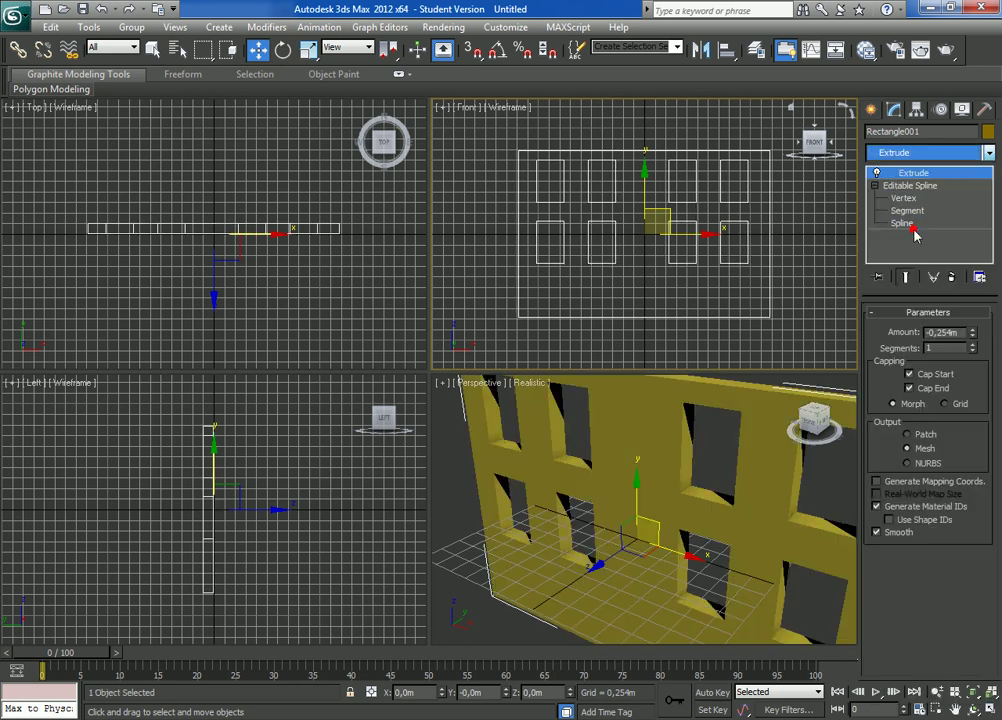
{"action": "left_click", "coordinate": [955, 709]}
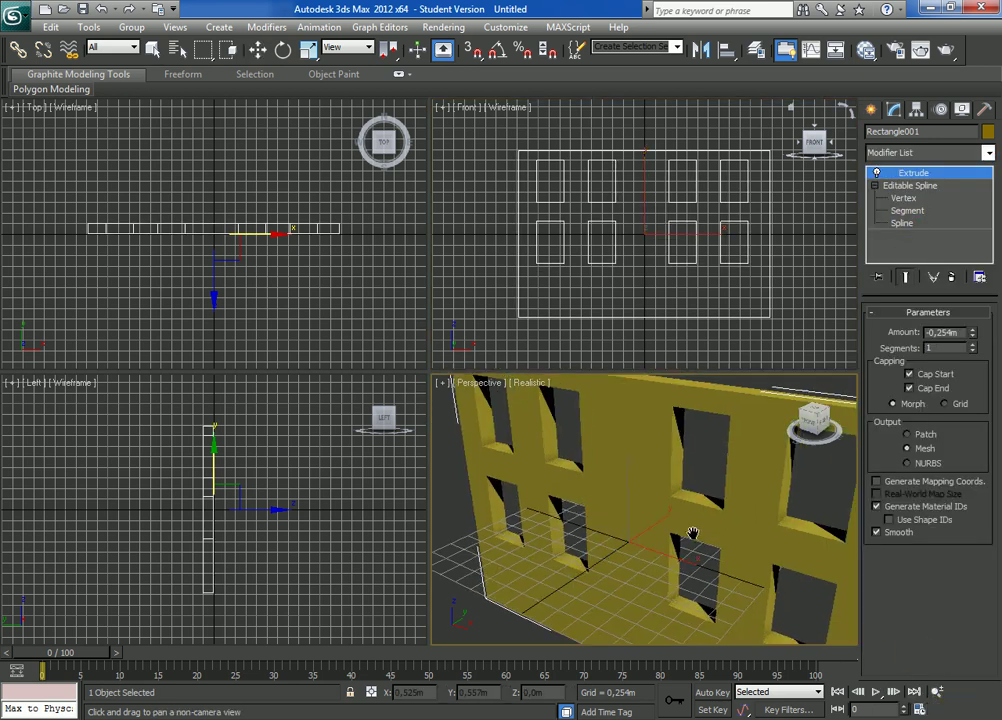
{"action": "left_click_drag", "start_coordinate": [693, 597], "coordinate": [720, 560]}
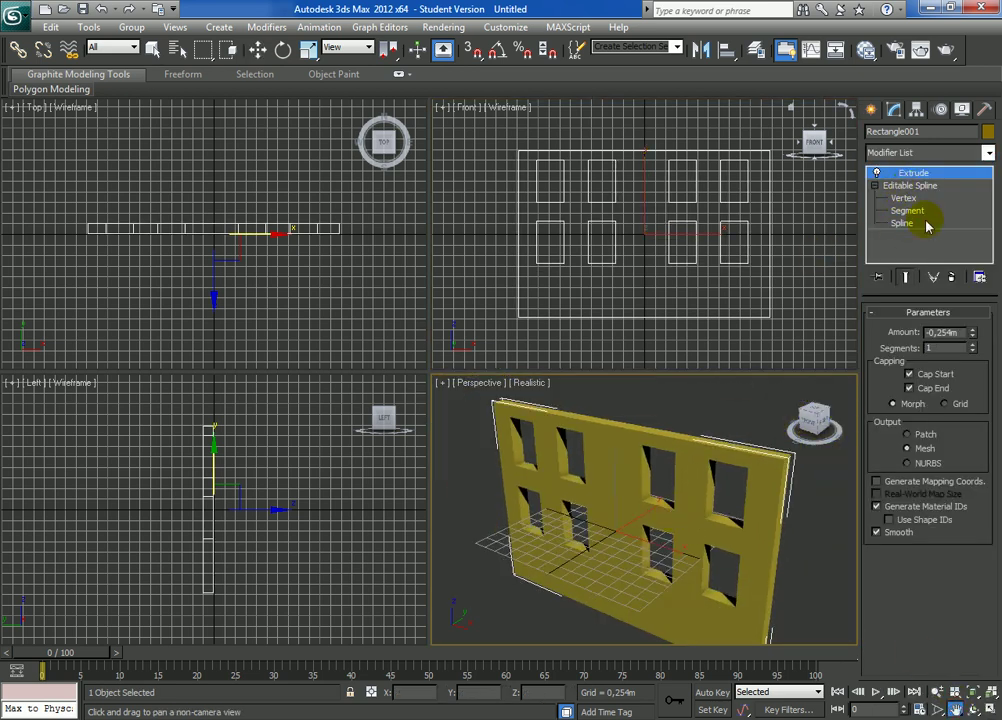
Step: Delete the Extrude modifier and return to the Spline sub-object level
{"action": "left_click", "coordinate": [955, 277]}
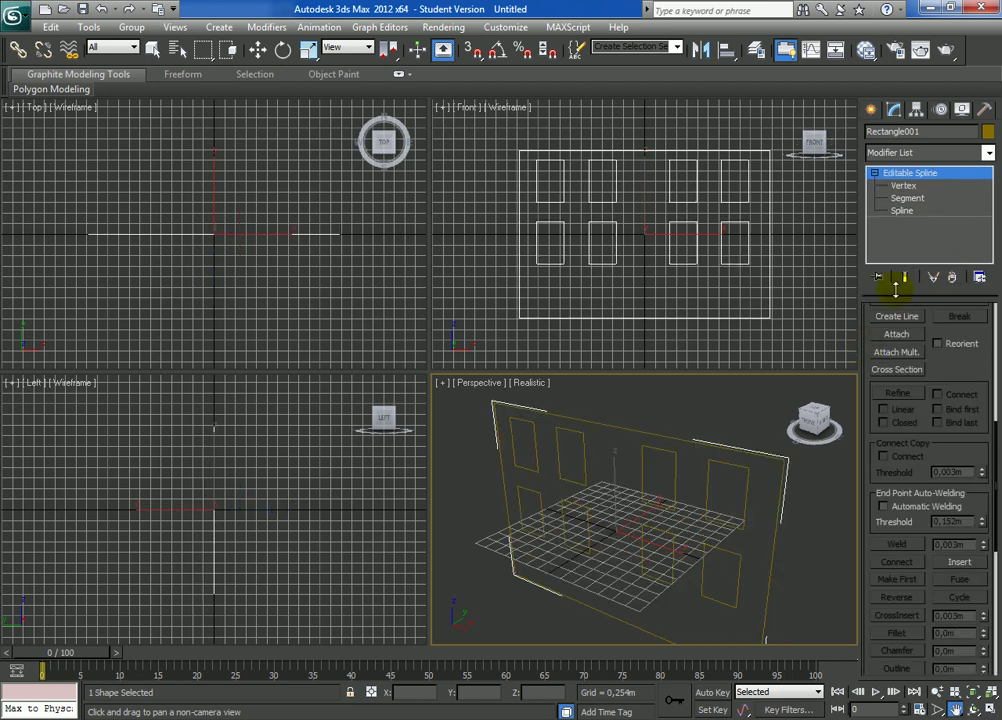
{"action": "left_click", "coordinate": [901, 212]}
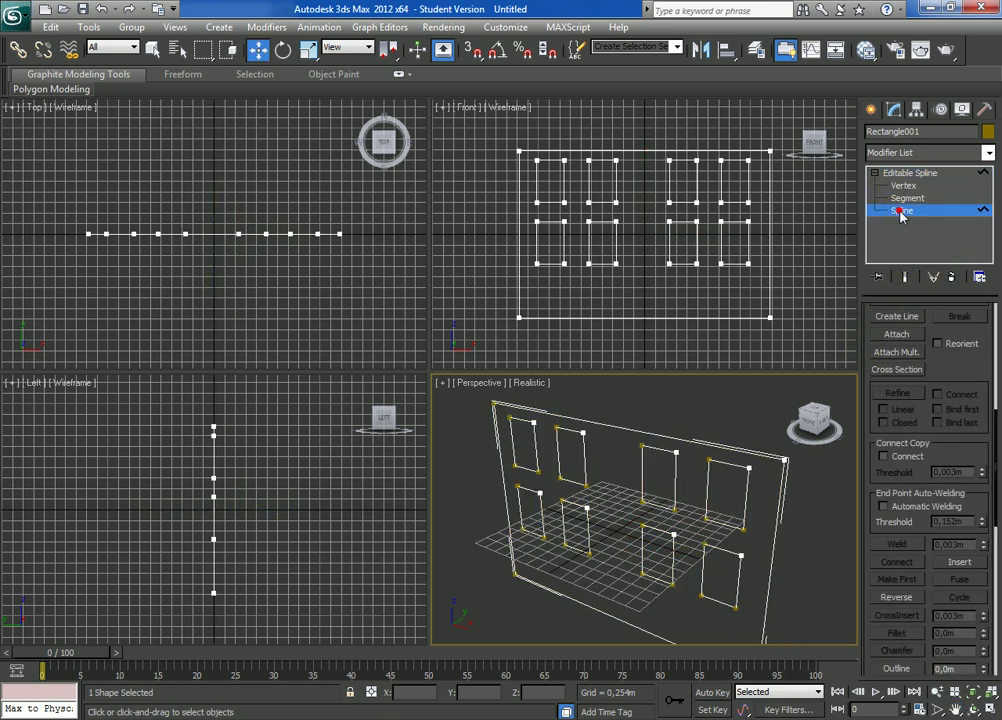
{"action": "left_click_drag", "start_coordinate": [950, 429], "coordinate": [951, 456]}
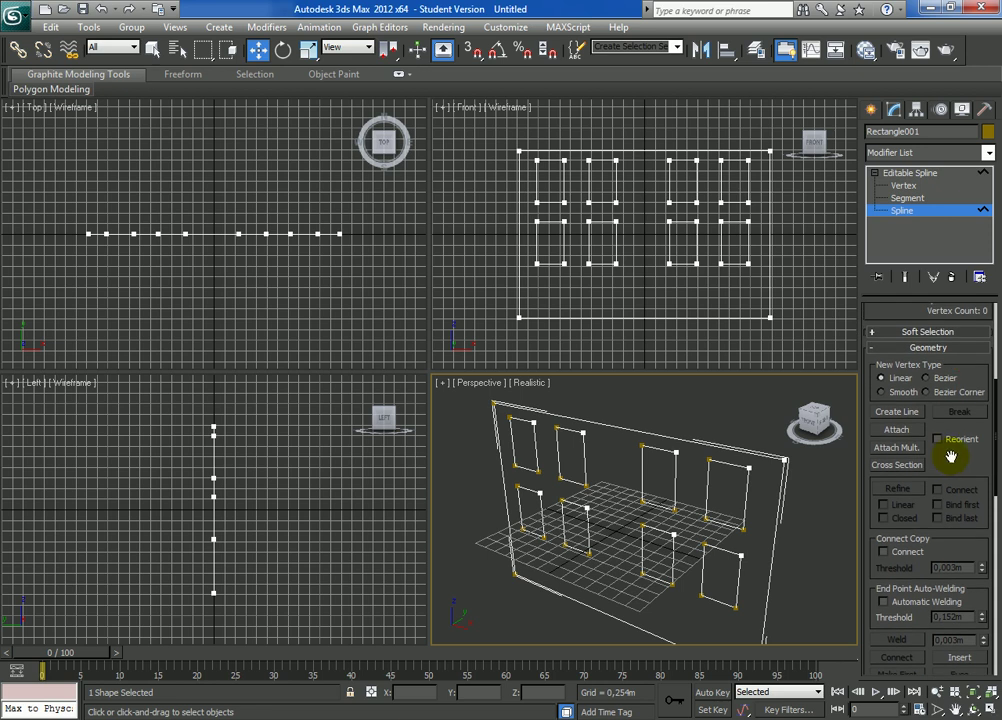
{"action": "scroll", "coordinate": [957, 455], "scroll_direction": "down", "scroll_amount": 3}
Step: Switch the wall spline to Vertex level and turn on Refine
{"action": "scroll", "coordinate": [957, 455], "scroll_direction": "up", "scroll_amount": 3}
{"action": "scroll", "coordinate": [957, 450], "scroll_direction": "up", "scroll_amount": 2}
{"action": "scroll", "coordinate": [955, 440], "scroll_direction": "up", "scroll_amount": 5}
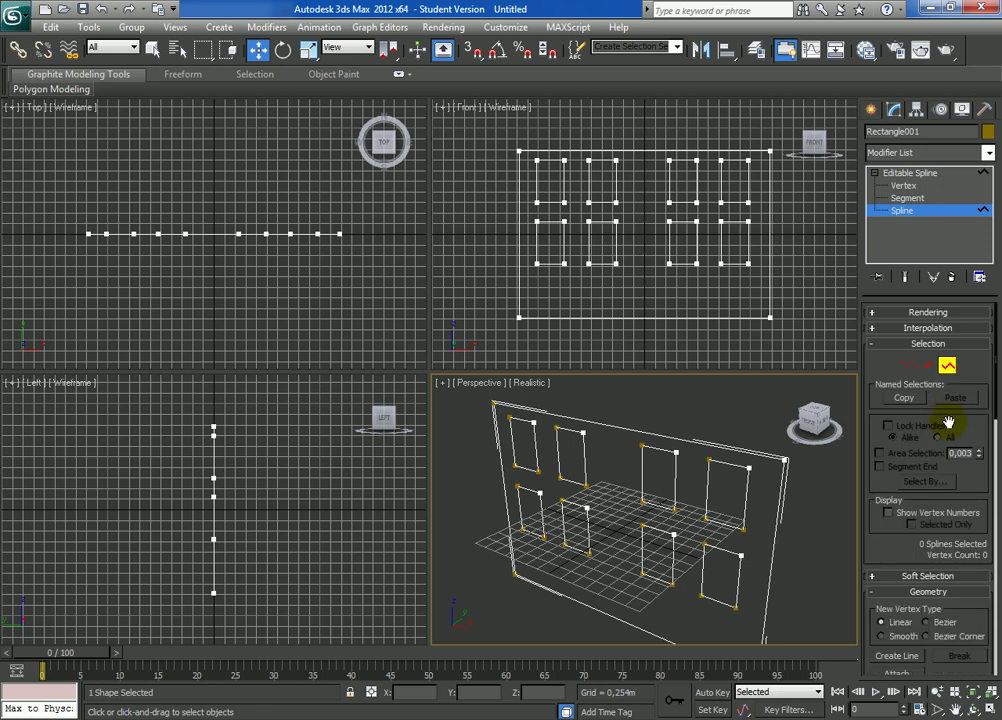
{"action": "left_click", "coordinate": [910, 369]}
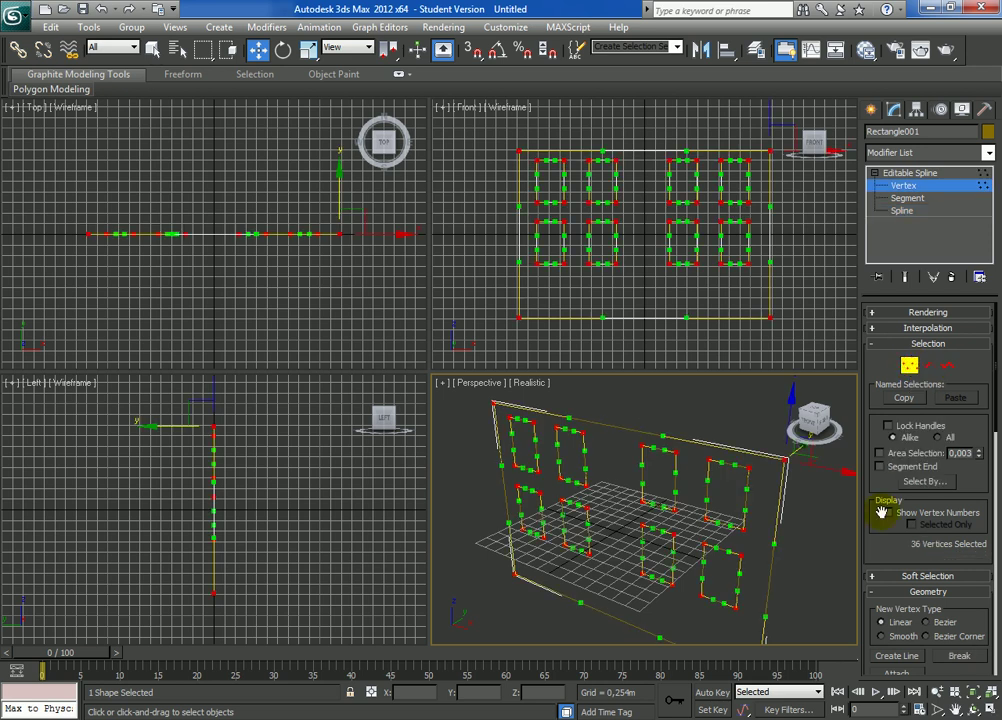
{"action": "scroll", "coordinate": [880, 515], "scroll_direction": "down", "scroll_amount": 3}
{"action": "scroll", "coordinate": [915, 470], "scroll_direction": "down", "scroll_amount": 1}
{"action": "scroll", "coordinate": [910, 465], "scroll_direction": "down", "scroll_amount": 1}
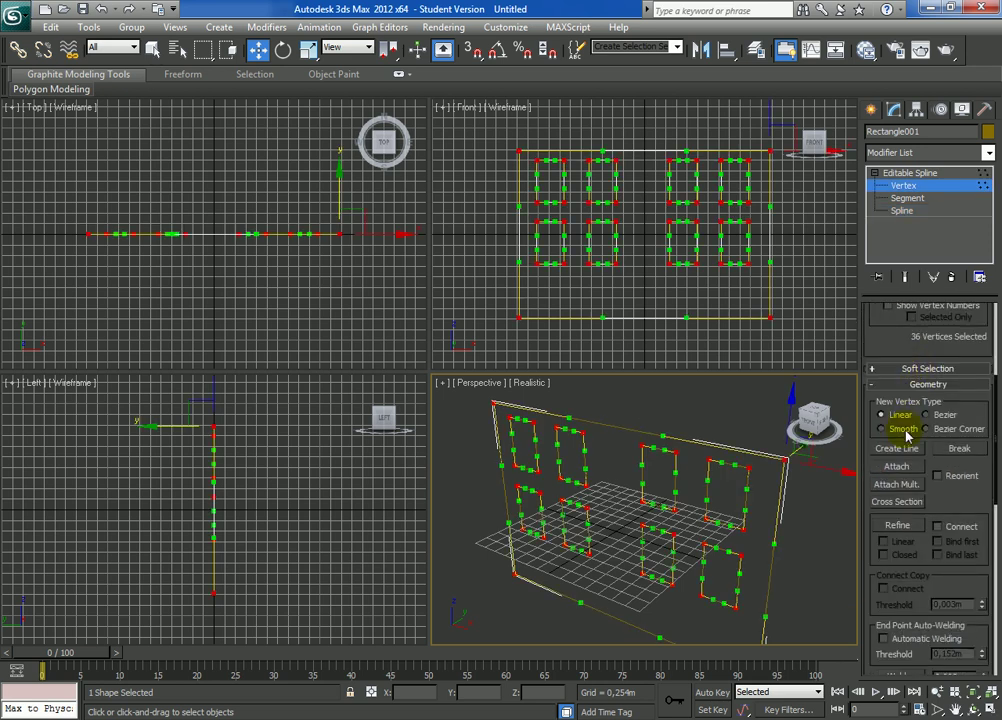
{"action": "scroll", "coordinate": [905, 465], "scroll_direction": "down", "scroll_amount": 2}
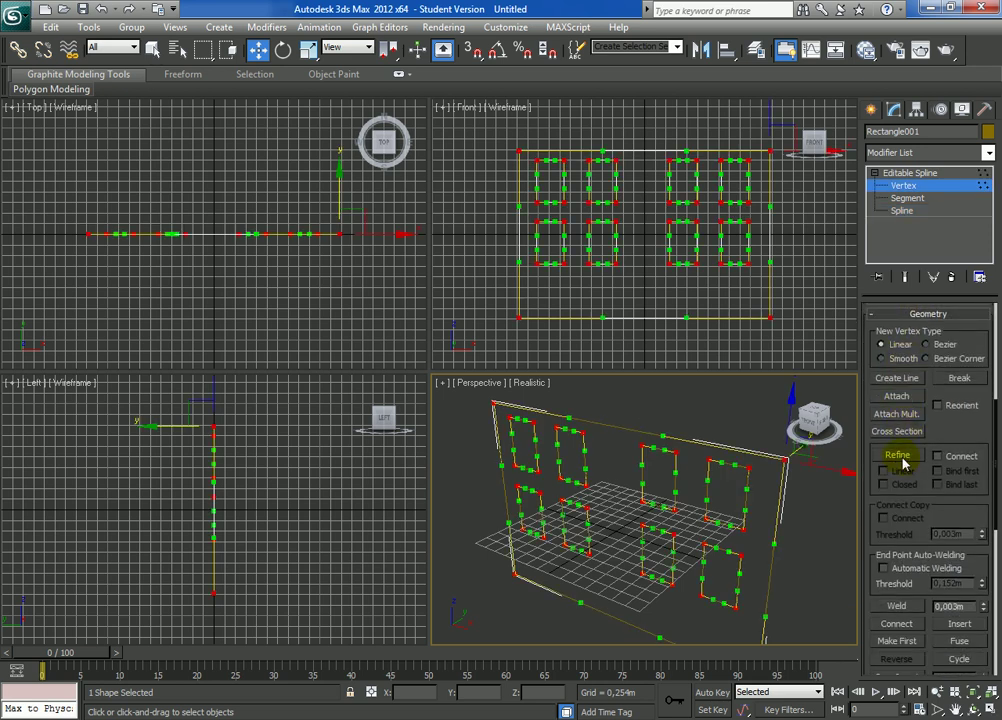
{"action": "left_click", "coordinate": [900, 457]}
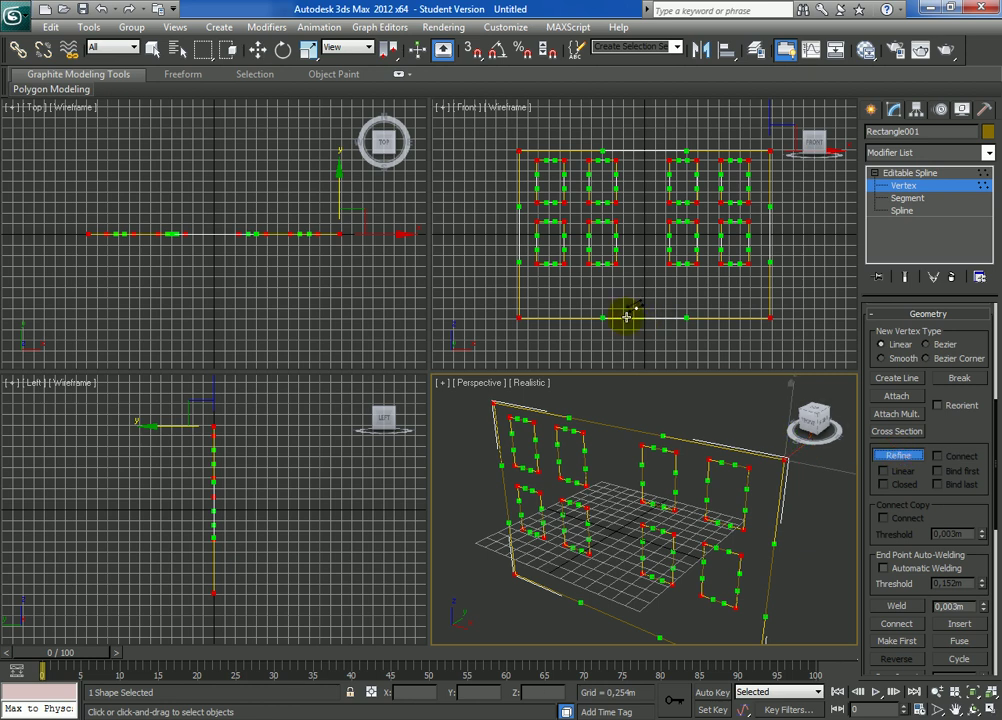
Step: Refine two vertices onto the wall's bottom edge to mark the door sides
{"action": "left_click", "coordinate": [626, 318]}
{"action": "scroll", "coordinate": [635, 290], "scroll_direction": "up", "scroll_amount": 3}
{"action": "scroll", "coordinate": [645, 292], "scroll_direction": "down", "scroll_amount": 2}
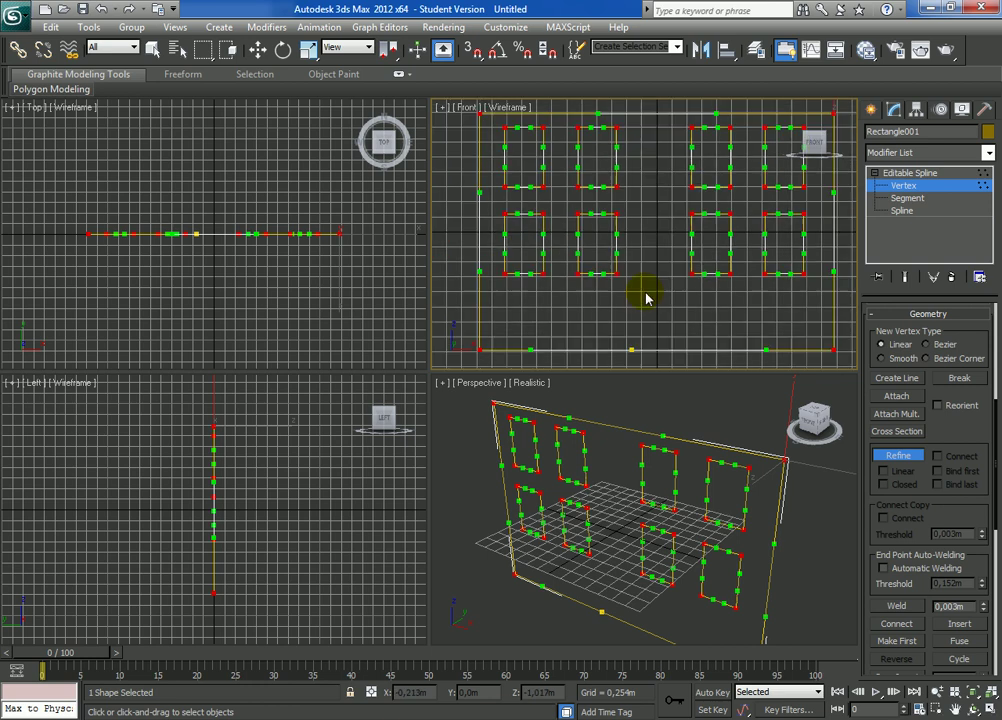
{"action": "scroll", "coordinate": [672, 360], "scroll_direction": "up", "scroll_amount": 2}
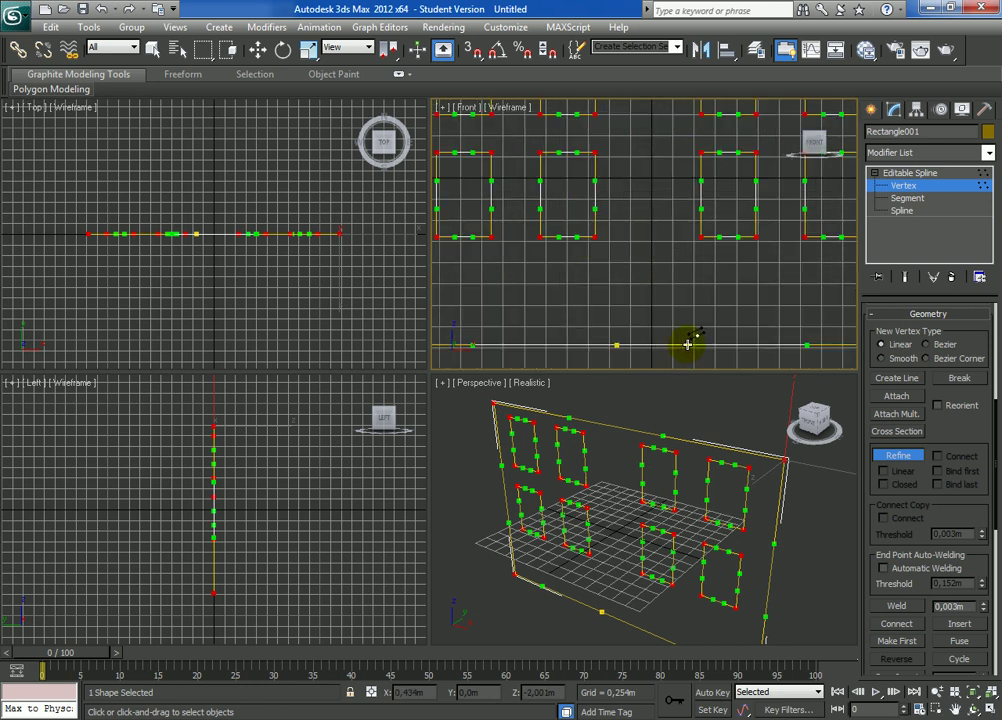
{"action": "left_click", "coordinate": [688, 345]}
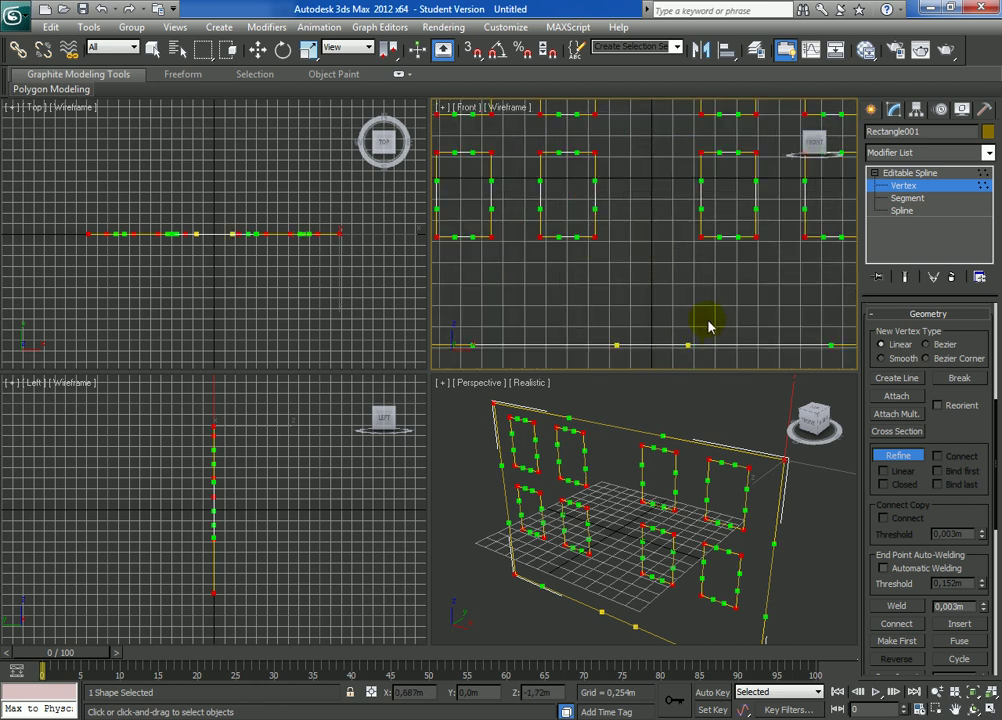
{"action": "left_click", "coordinate": [907, 198]}
{"action": "left_click", "coordinate": [652, 345]}
Step: Delete the bottom segment between the two door vertices to open the doorway
{"action": "right_click", "coordinate": [655, 343]}
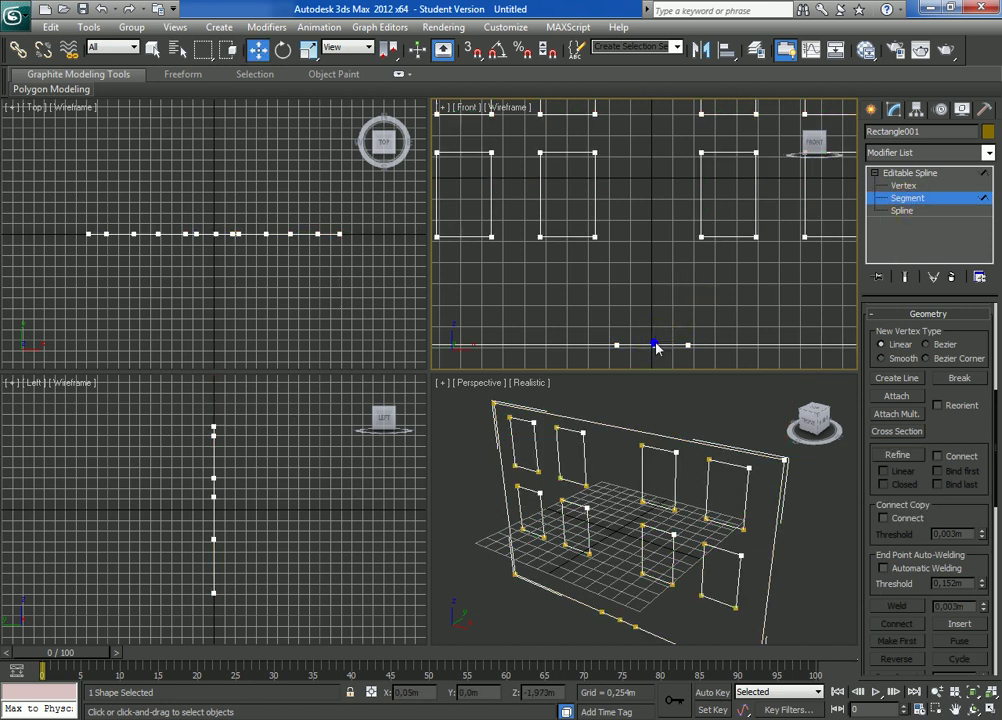
{"action": "left_click", "coordinate": [100, 12]}
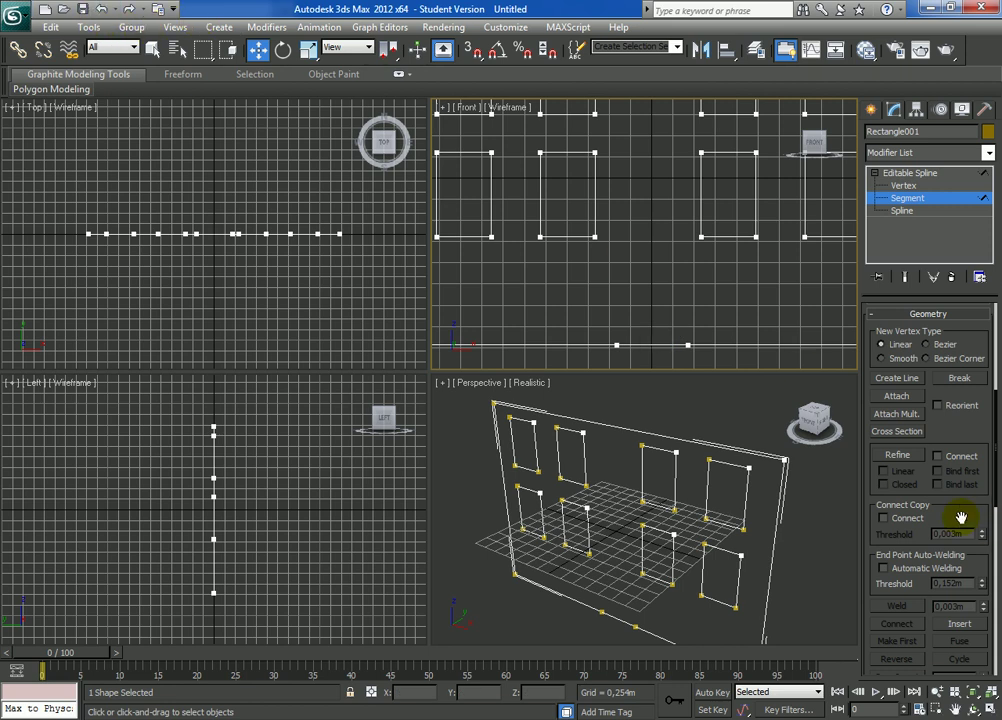
{"action": "left_click", "coordinate": [663, 336]}
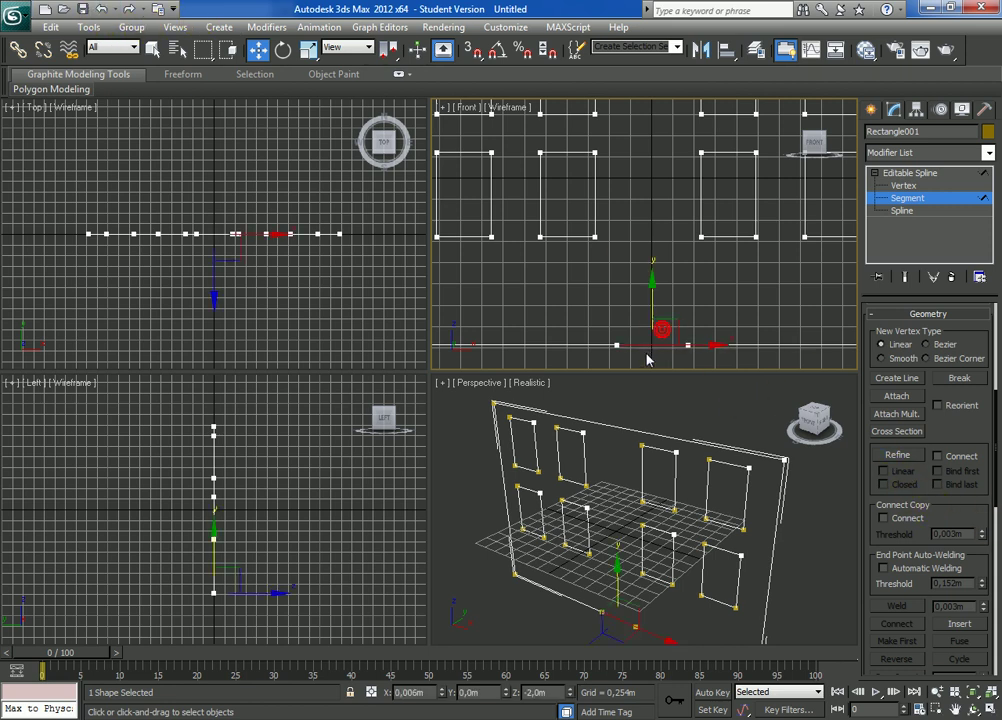
{"action": "key", "text": "Delete"}
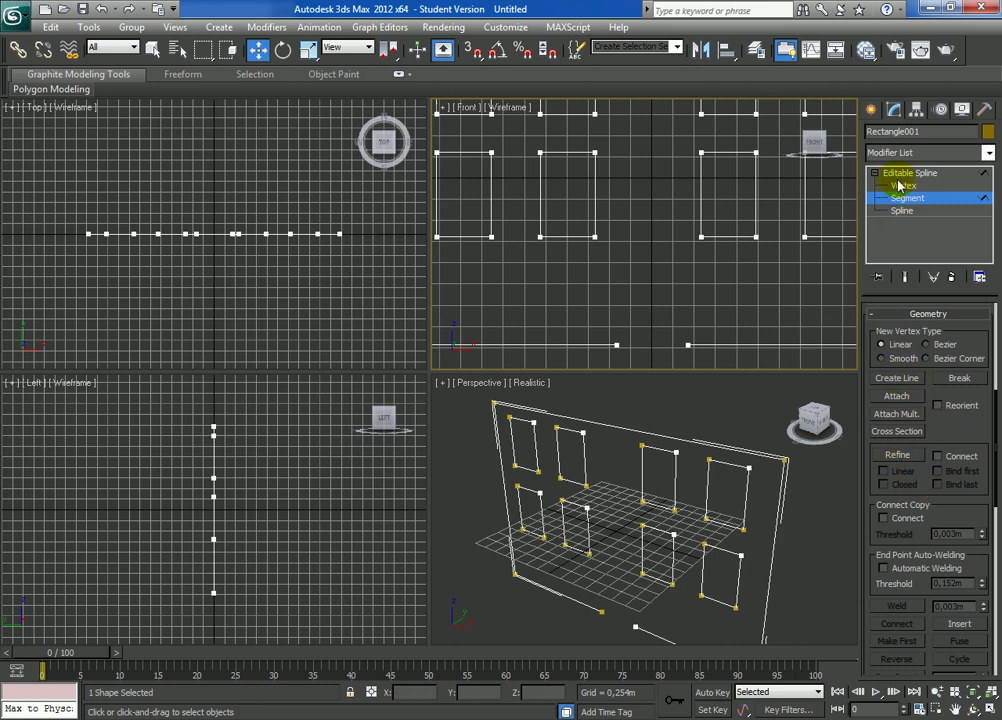
Step: Start a new line and set the snap mode to 2D, opening Grid and Snap Settings
{"action": "left_click", "coordinate": [900, 383]}
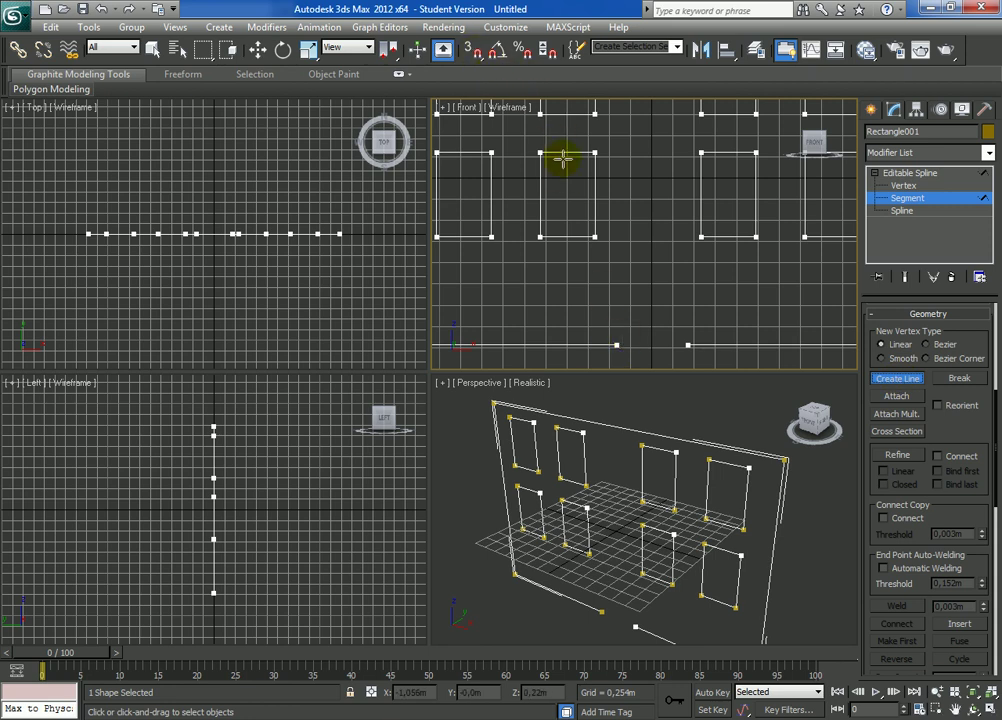
{"action": "left_click", "coordinate": [474, 52]}
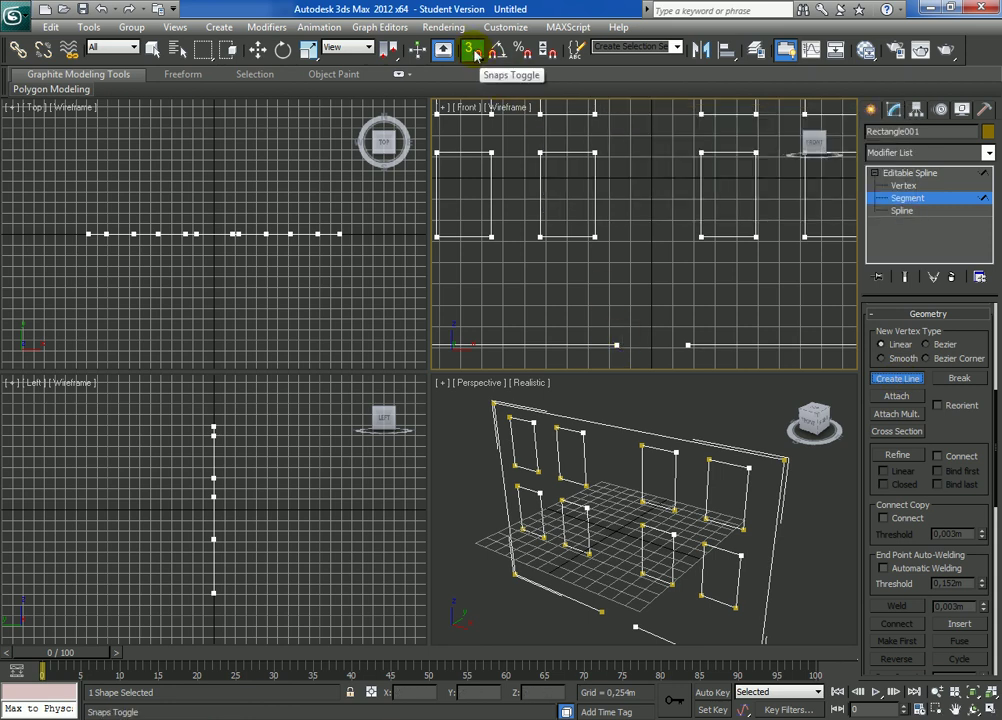
{"action": "left_click_drag", "start_coordinate": [474, 52], "coordinate": [474, 76]}
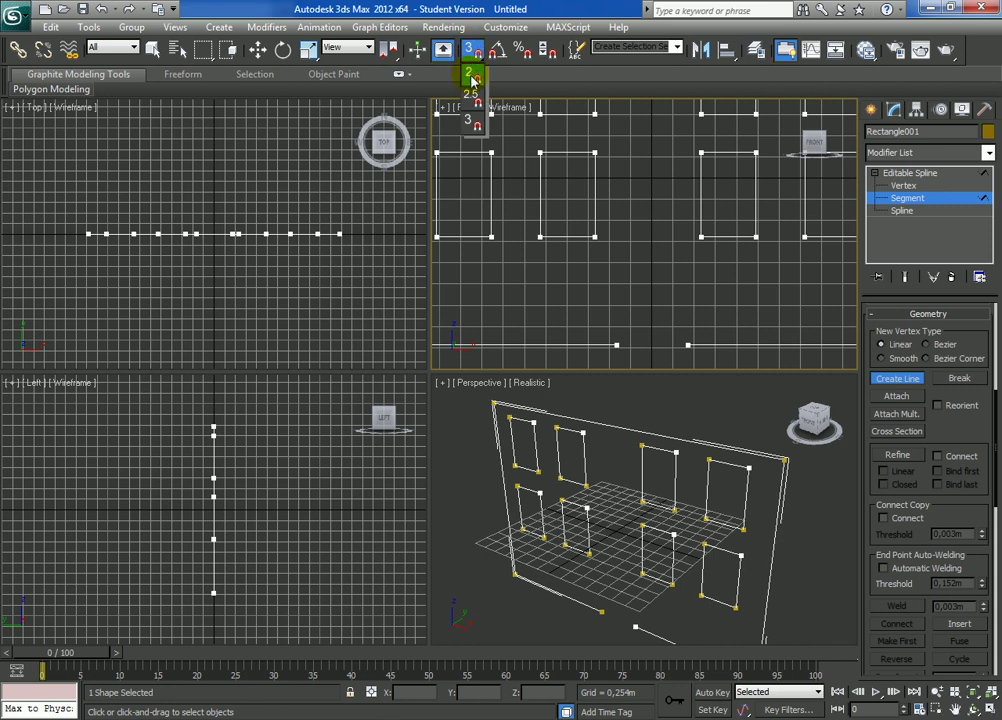
{"action": "left_click_drag", "start_coordinate": [472, 80], "coordinate": [472, 78]}
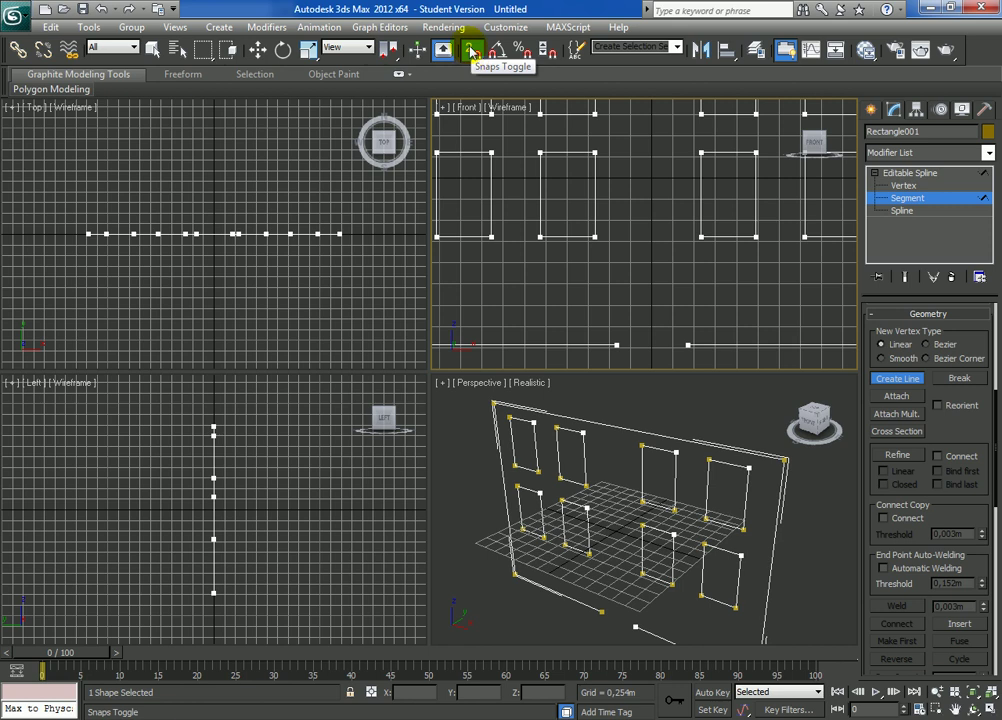
{"action": "right_click", "coordinate": [472, 52]}
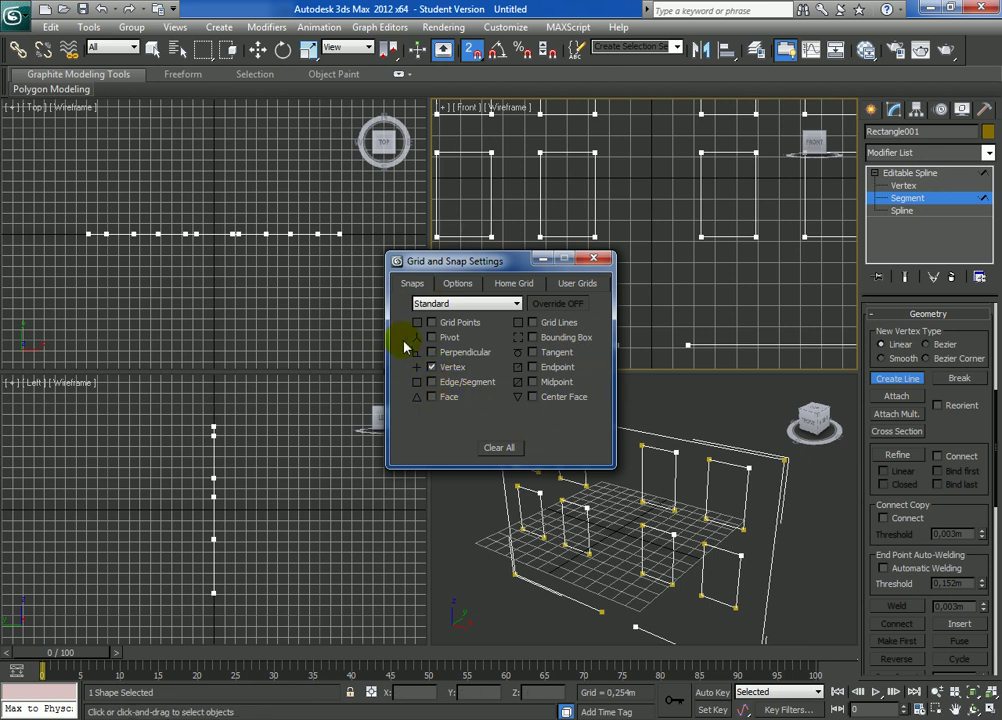
Step: Draw a four-point door outline rising from the bottom edge, welding its ends to the wall
{"action": "left_click", "coordinate": [595, 260]}
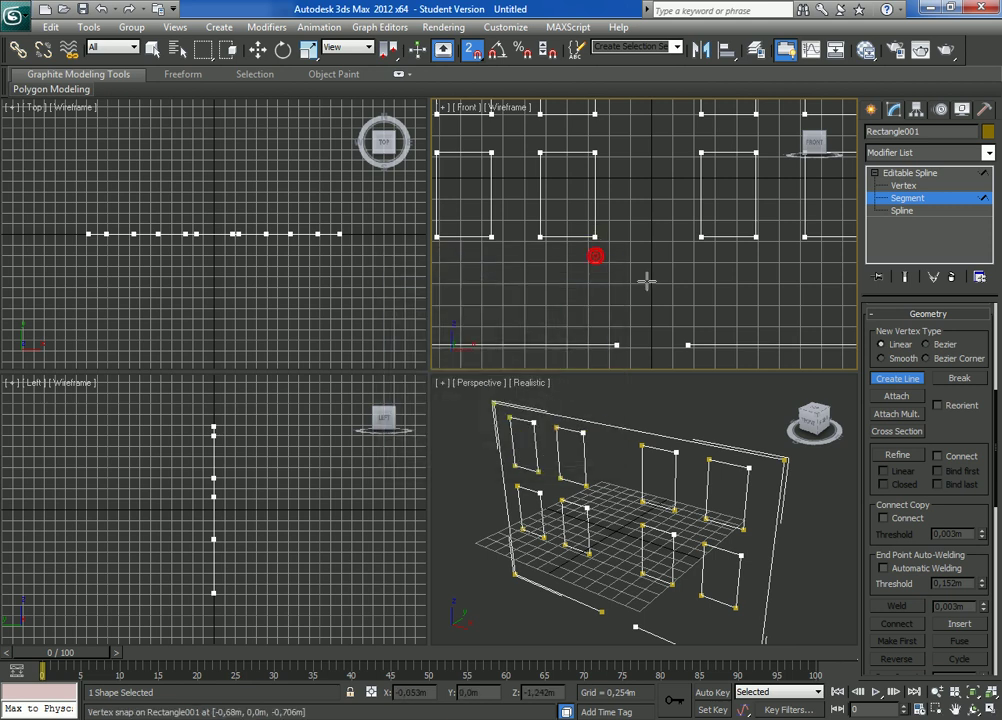
{"action": "left_click", "coordinate": [617, 345]}
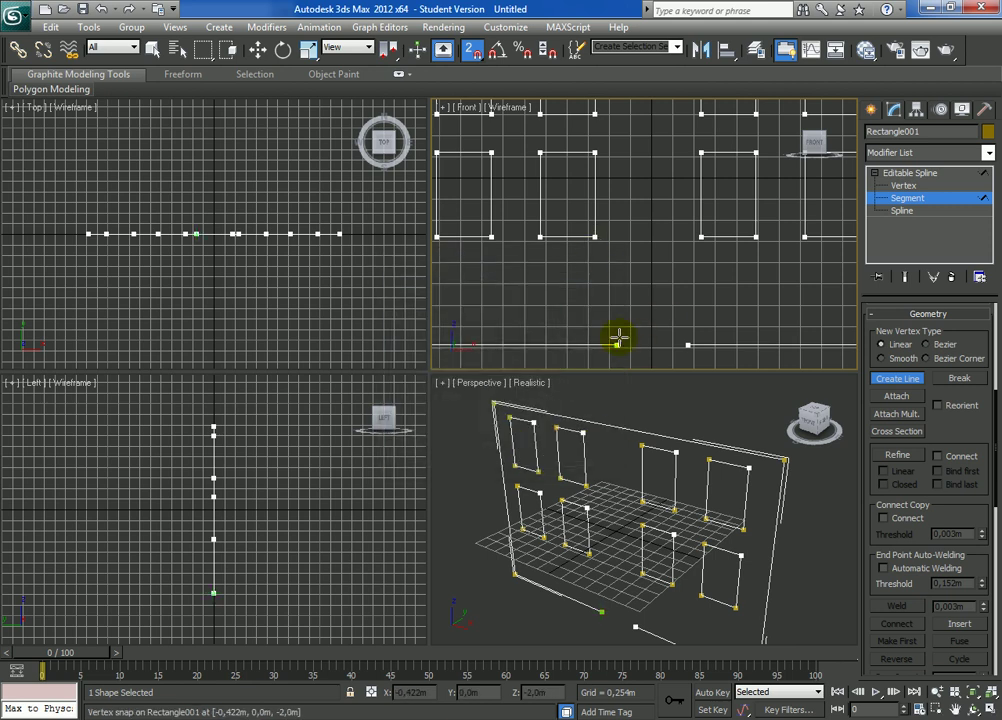
{"action": "left_click", "coordinate": [617, 256]}
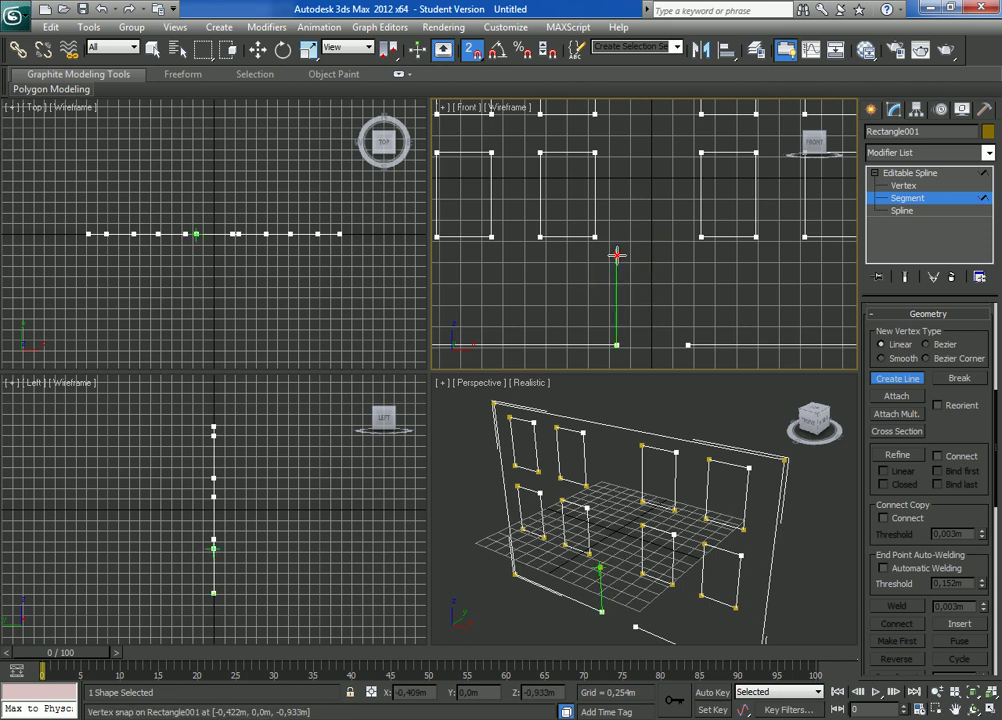
{"action": "left_click", "coordinate": [688, 257]}
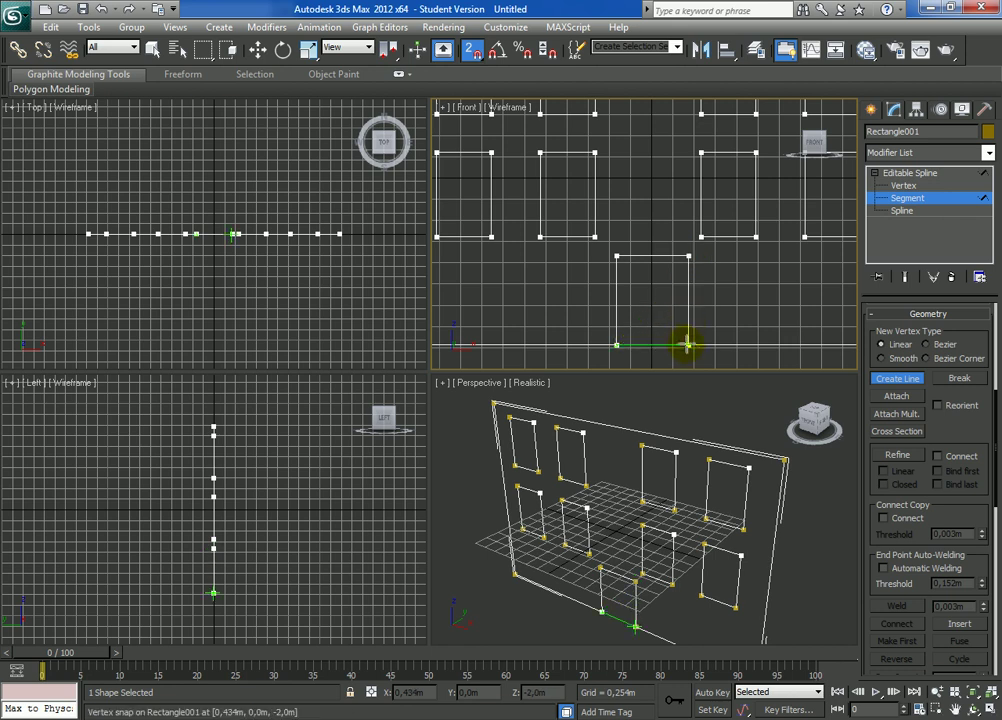
{"action": "left_click", "coordinate": [687, 345]}
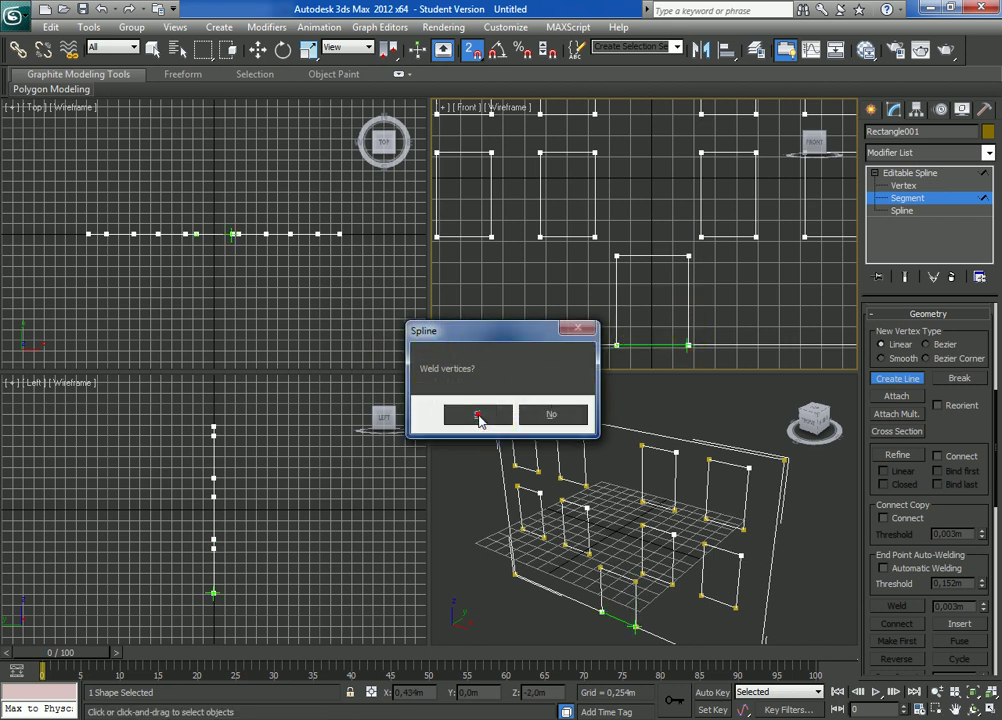
{"action": "left_click", "coordinate": [478, 420]}
{"action": "right_click", "coordinate": [548, 295]}
Step: Apply an Extrude modifier to the whole wall spline, extruding it -0.254 m
{"action": "left_click", "coordinate": [882, 173]}
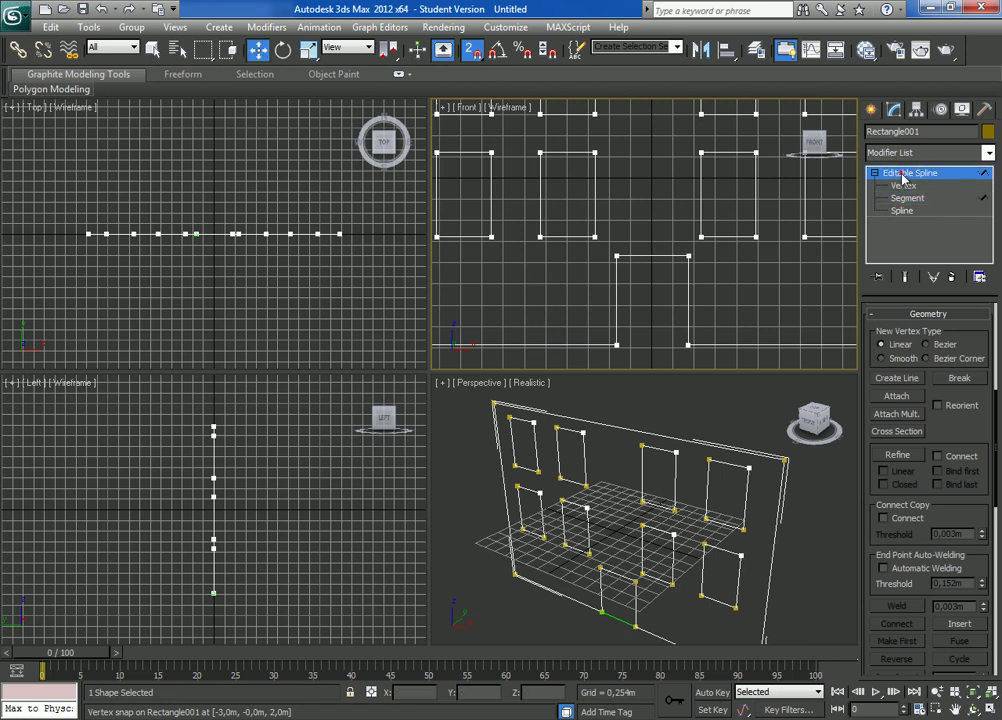
{"action": "left_click", "coordinate": [987, 155]}
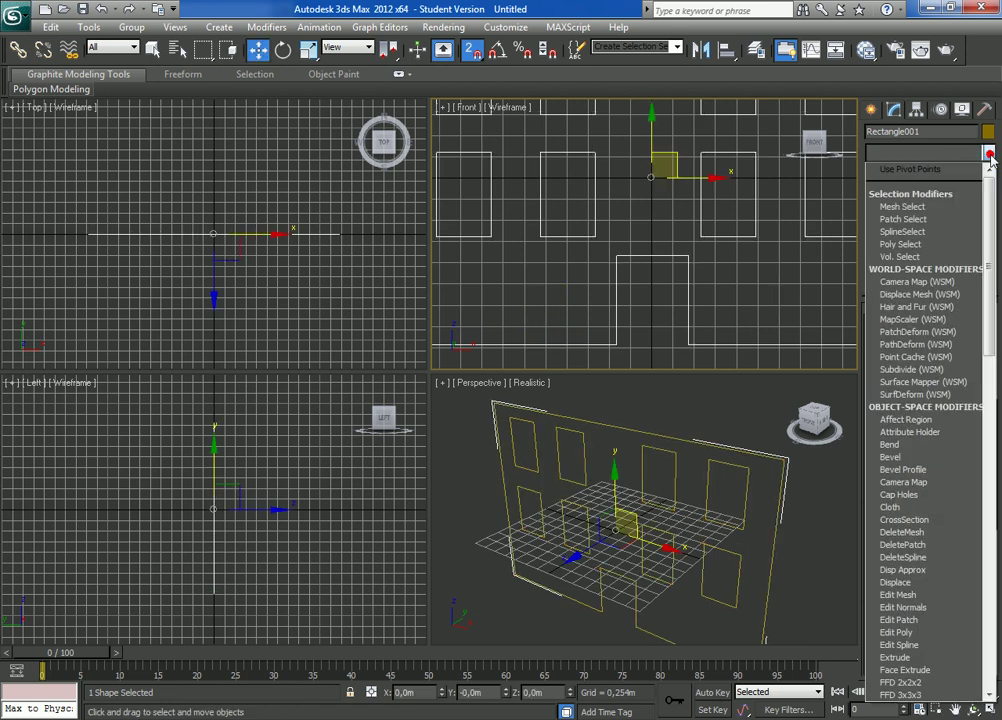
{"action": "scroll", "coordinate": [901, 174], "scroll_direction": "down", "scroll_amount": 10}
{"action": "left_click", "coordinate": [917, 226]}
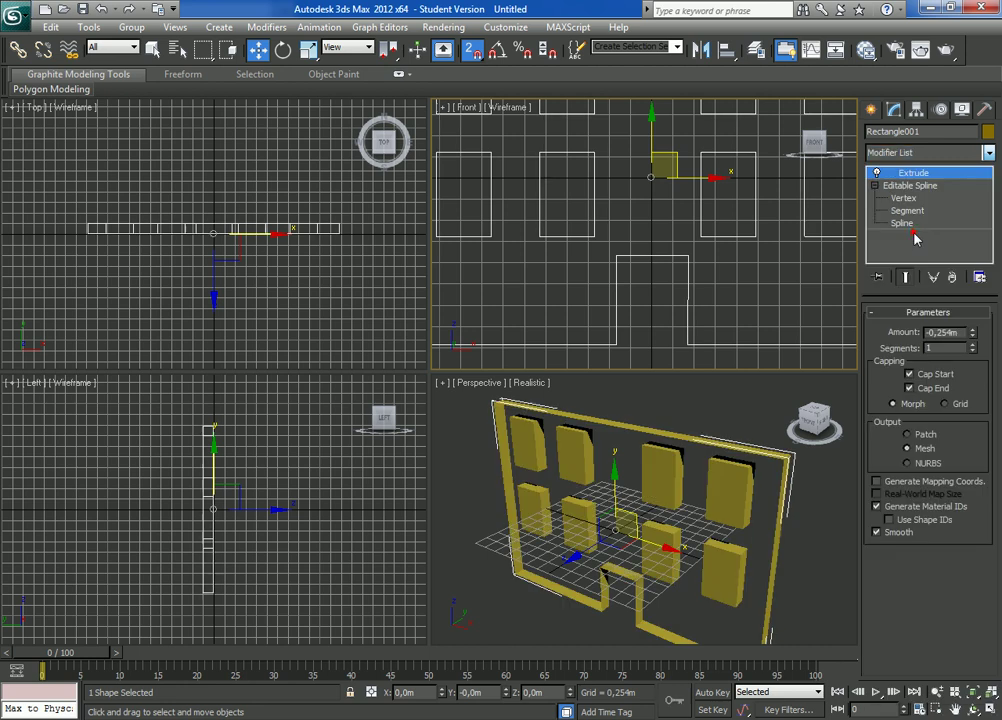
Step: Turn snapping off and deselect the extruded wall
{"action": "right_click", "coordinate": [557, 296]}
{"action": "scroll", "coordinate": [582, 279], "scroll_direction": "down", "scroll_amount": 5}
{"action": "scroll", "coordinate": [578, 279], "scroll_direction": "up", "scroll_amount": 3}
{"action": "left_click", "coordinate": [466, 48]}
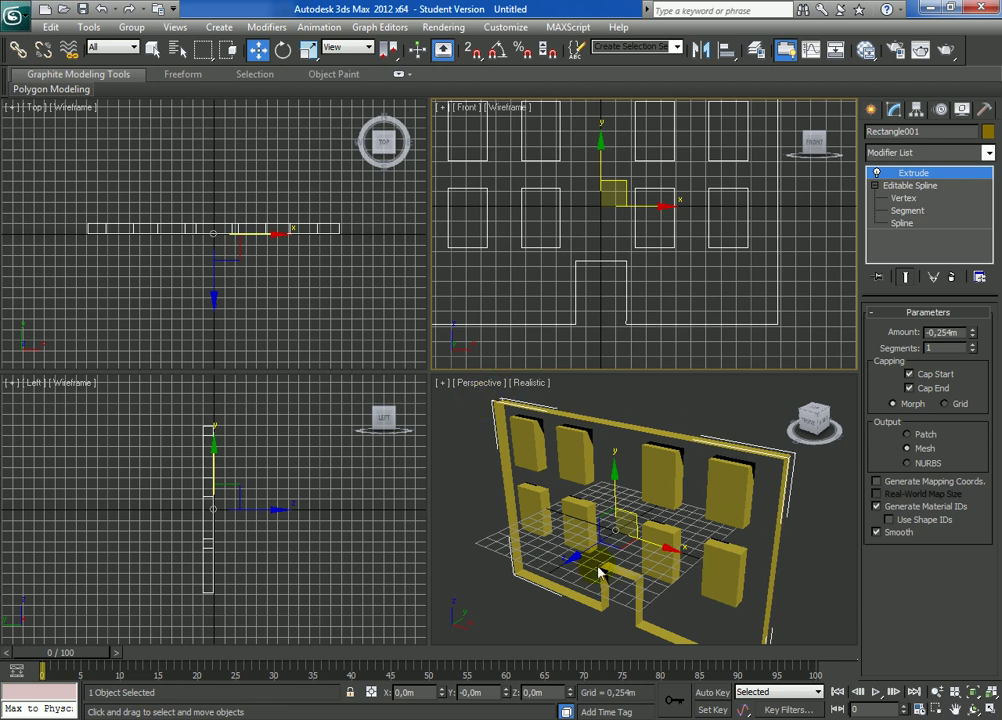
{"action": "left_click", "coordinate": [641, 357]}
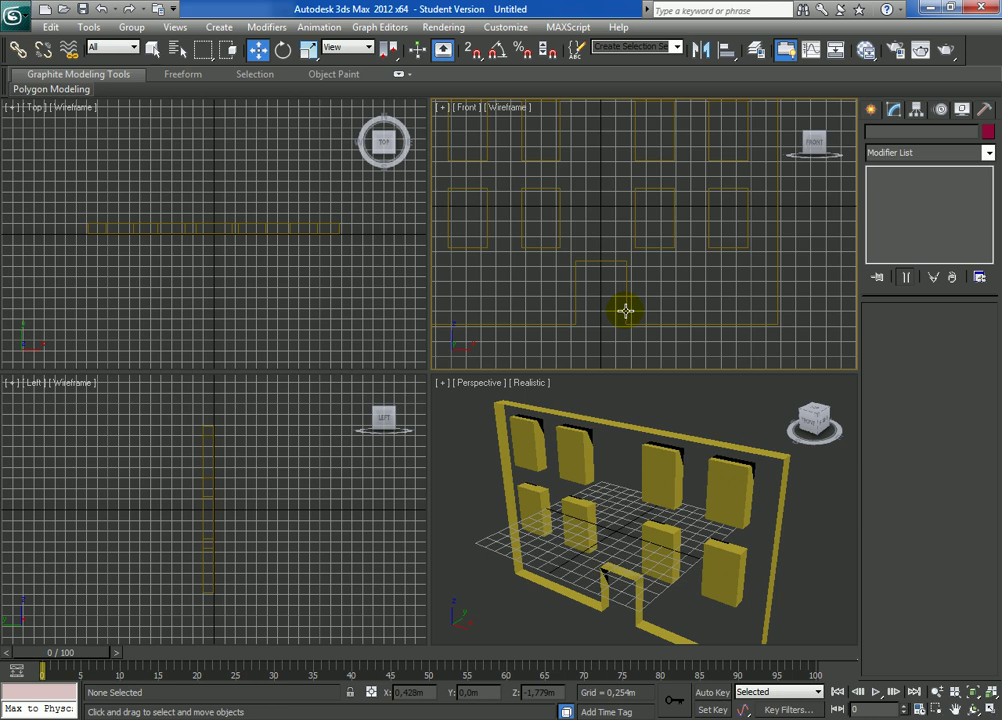
Step: Select all the wall spline's vertices and weld them, merging one stray vertex
{"action": "left_click", "coordinate": [625, 322]}
{"action": "left_click", "coordinate": [904, 198]}
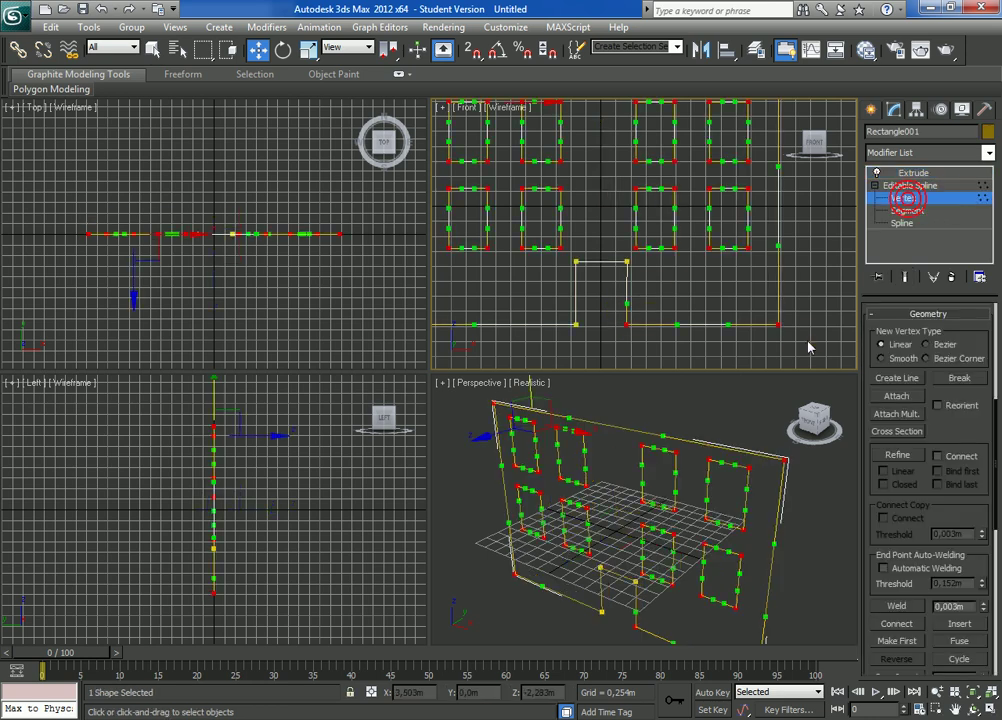
{"action": "scroll", "coordinate": [700, 332], "scroll_direction": "down", "scroll_amount": 4}
{"action": "left_click_drag", "start_coordinate": [545, 180], "coordinate": [760, 358]}
{"action": "scroll", "coordinate": [680, 340], "scroll_direction": "up", "scroll_amount": 5}
{"action": "scroll", "coordinate": [660, 327], "scroll_direction": "up", "scroll_amount": 3}
{"action": "scroll", "coordinate": [650, 318], "scroll_direction": "down", "scroll_amount": 3}
{"action": "scroll", "coordinate": [638, 318], "scroll_direction": "down", "scroll_amount": 3}
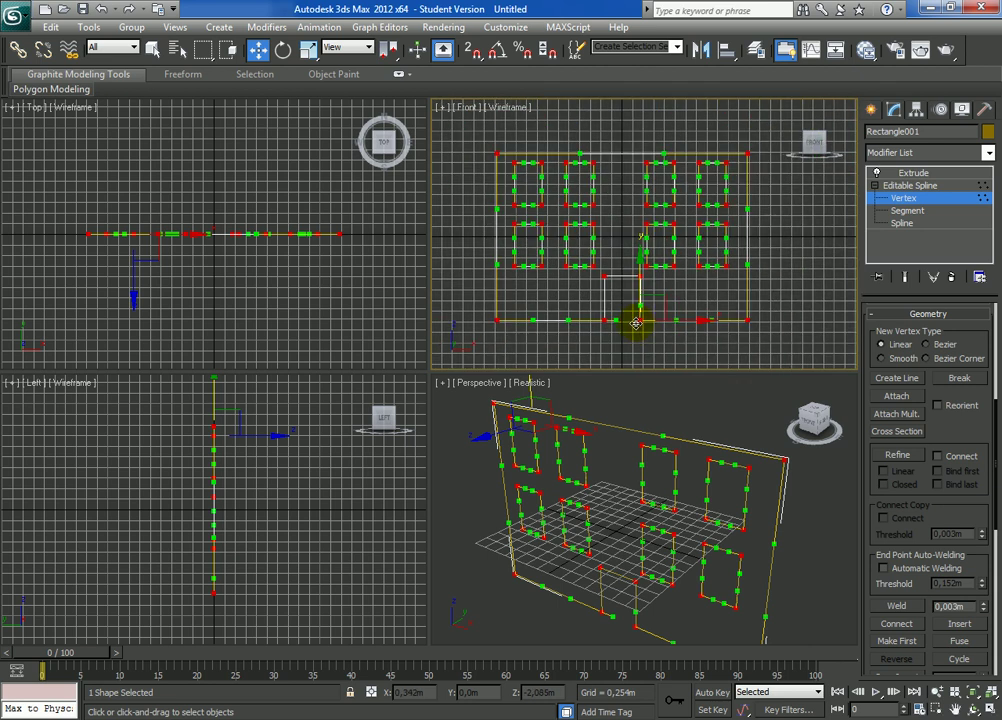
{"action": "left_click", "coordinate": [895, 606]}
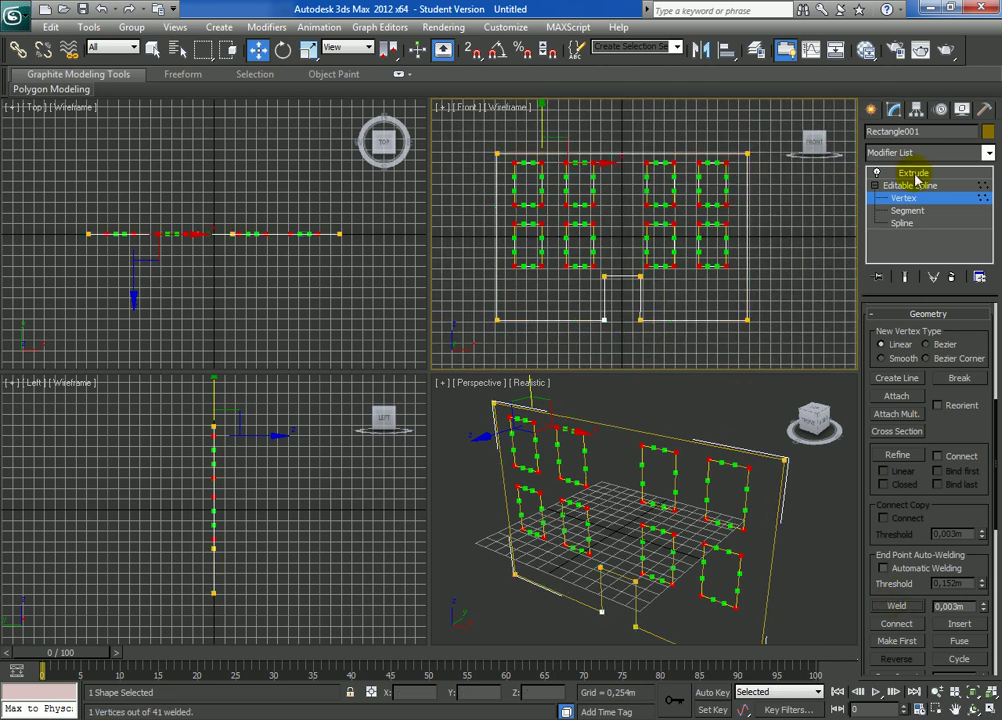
Step: Return to the Extrude result and orbit the Perspective view to face the wall
{"action": "left_click", "coordinate": [913, 174]}
{"action": "left_click", "coordinate": [972, 708]}
{"action": "mouse_move", "coordinate": [600, 520]}
{"action": "left_mouse_down"}
{"action": "mouse_move", "coordinate": [644, 530]}
{"action": "mouse_move", "coordinate": [720, 463]}
{"action": "mouse_move", "coordinate": [633, 499]}
{"action": "mouse_move", "coordinate": [622, 521]}
{"action": "mouse_move", "coordinate": [644, 519]}
{"action": "mouse_move", "coordinate": [645, 346]}
{"action": "left_mouse_up"}
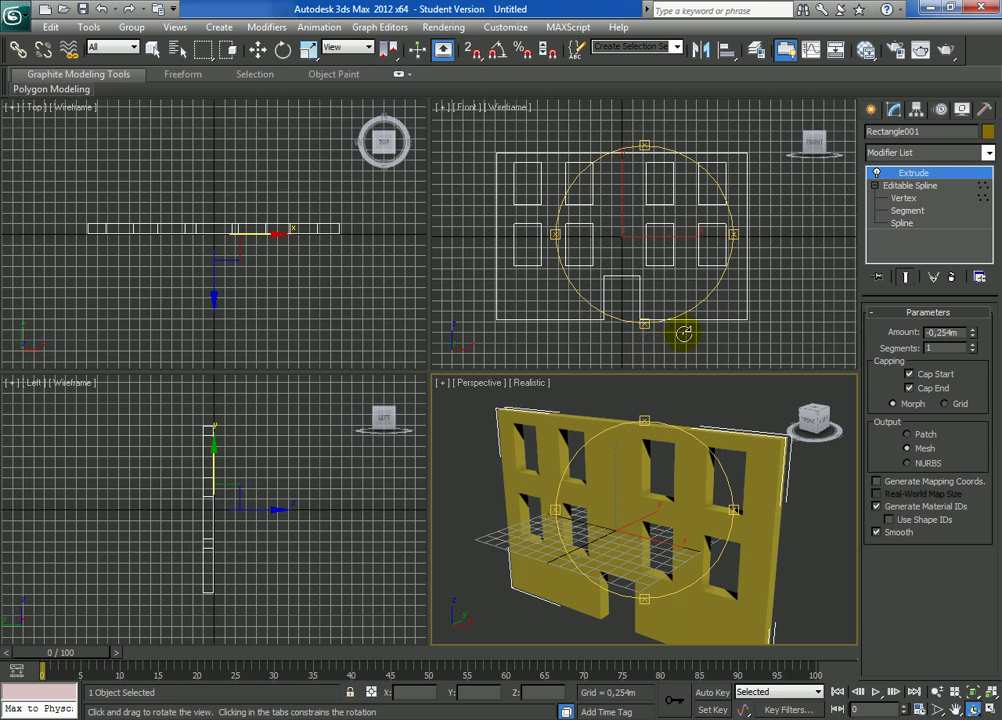
Step: At Vertex level, zoom the Front viewport in closely on the door's lower corners
{"action": "left_click", "coordinate": [903, 199]}
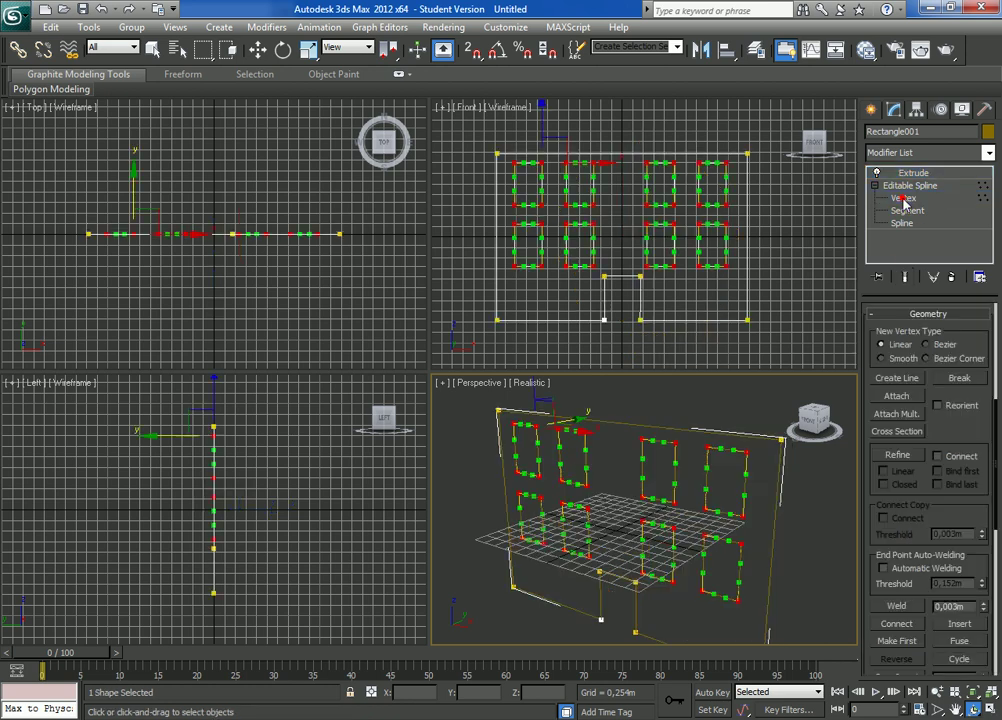
{"action": "left_click", "coordinate": [938, 708]}
{"action": "left_click_drag", "start_coordinate": [631, 324], "coordinate": [660, 340]}
{"action": "left_click_drag", "start_coordinate": [649, 297], "coordinate": [607, 252]}
{"action": "mouse_move", "coordinate": [662, 293]}
{"action": "left_mouse_down"}
{"action": "mouse_move", "coordinate": [615, 335]}
{"action": "mouse_move", "coordinate": [628, 348]}
{"action": "left_mouse_up"}
{"action": "scroll", "coordinate": [628, 348], "scroll_direction": "down", "scroll_amount": 5}
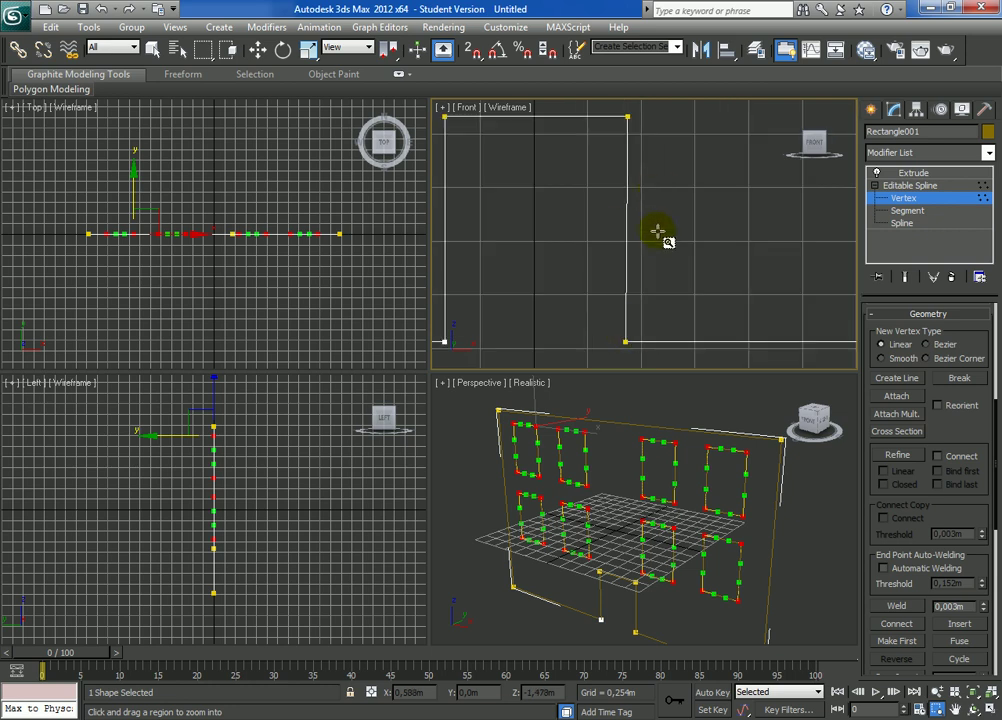
{"action": "scroll", "coordinate": [644, 280], "scroll_direction": "down", "scroll_amount": 2}
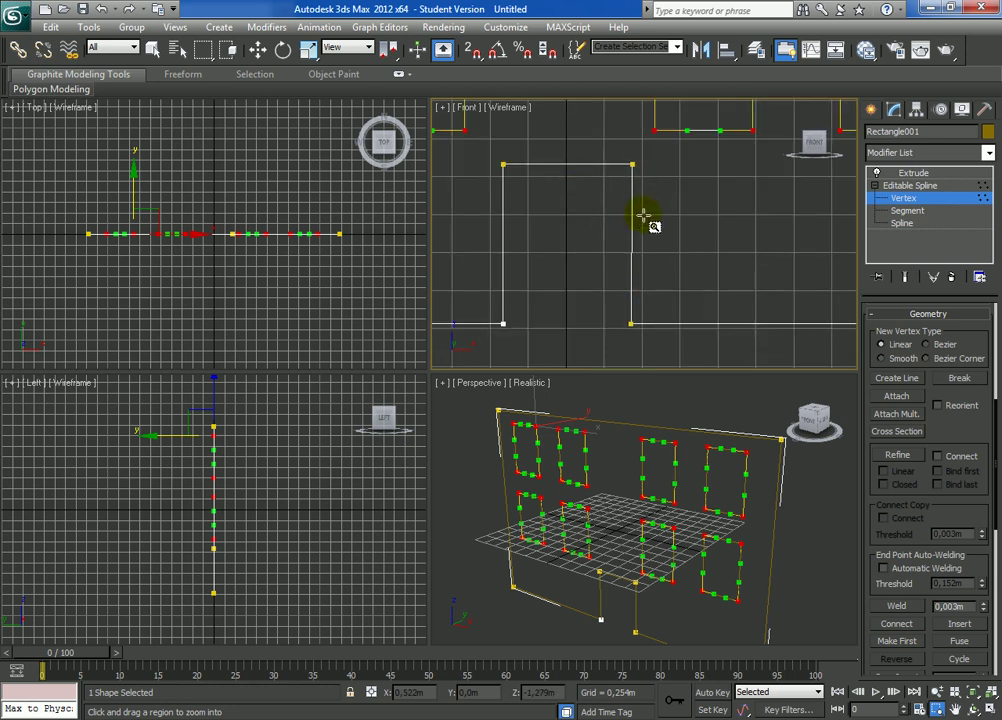
{"action": "scroll", "coordinate": [645, 289], "scroll_direction": "up", "scroll_amount": 1}
{"action": "scroll", "coordinate": [638, 310], "scroll_direction": "down", "scroll_amount": 1}
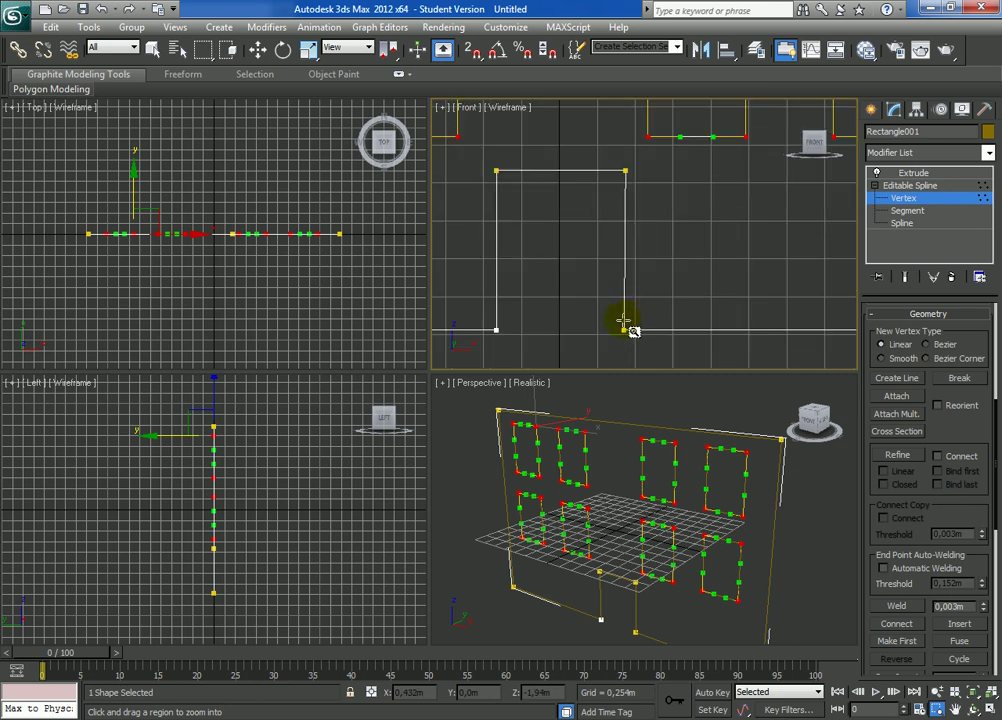
Step: Select and check the door's bottom corner vertices along the wall's lower edge
{"action": "key", "text": "w"}
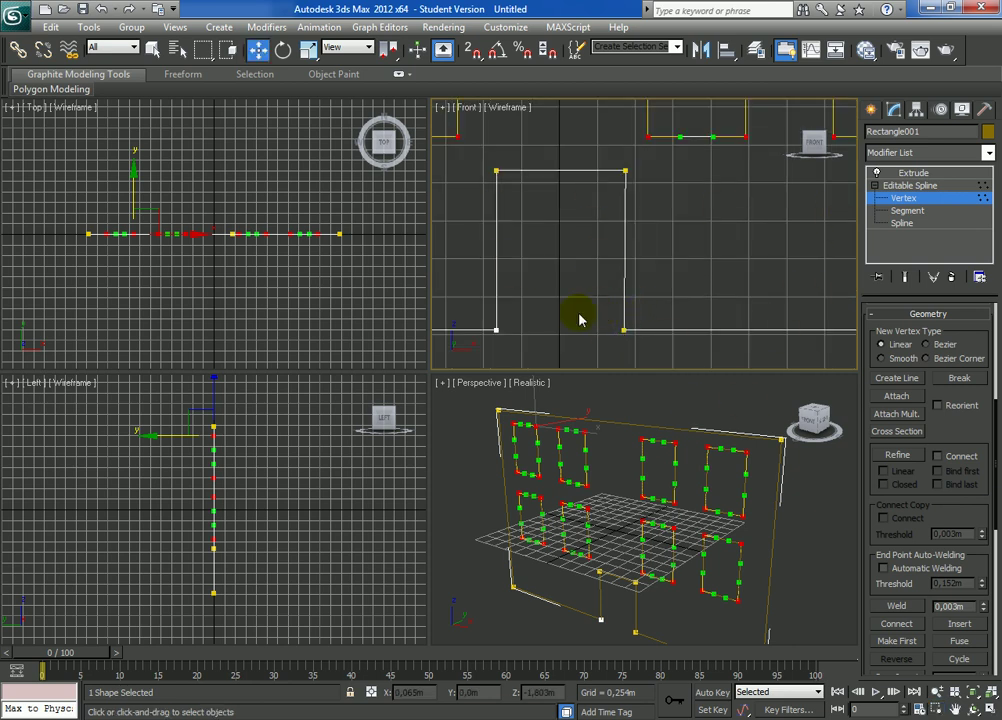
{"action": "left_click_drag", "start_coordinate": [649, 357], "coordinate": [658, 362]}
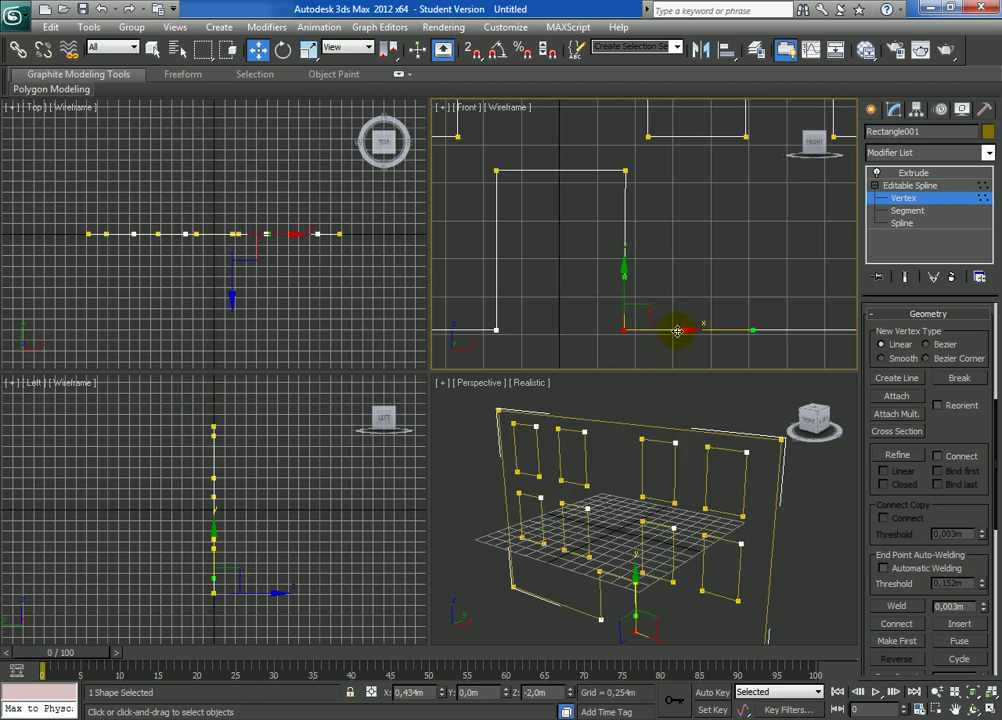
{"action": "left_click_drag", "start_coordinate": [677, 331], "coordinate": [679, 330]}
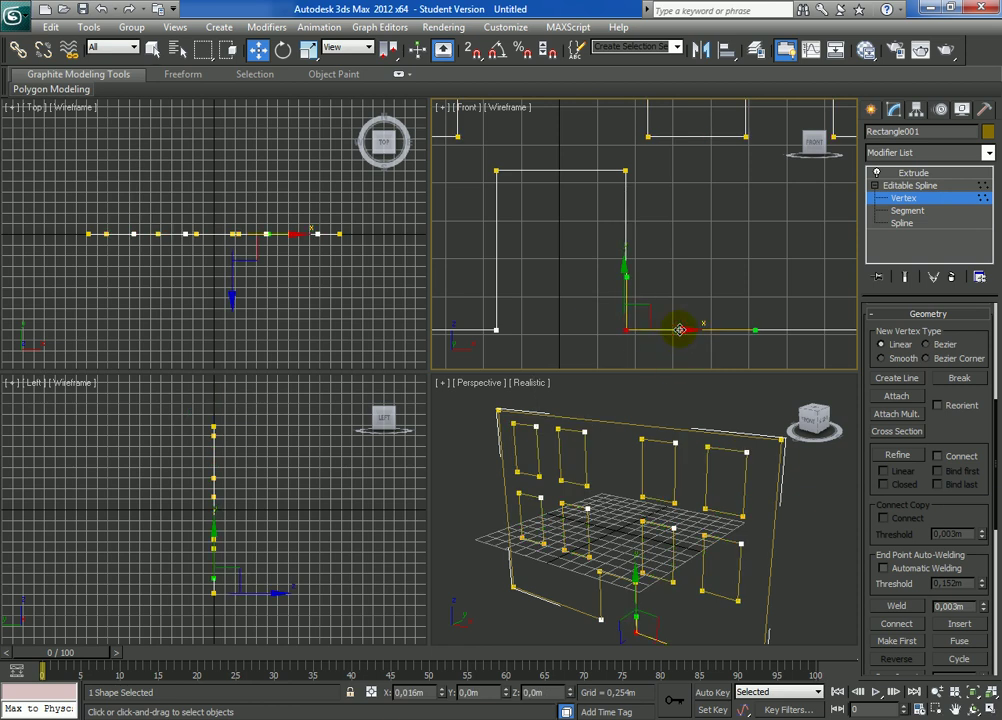
{"action": "left_click", "coordinate": [684, 266]}
{"action": "left_click_drag", "start_coordinate": [605, 305], "coordinate": [640, 350]}
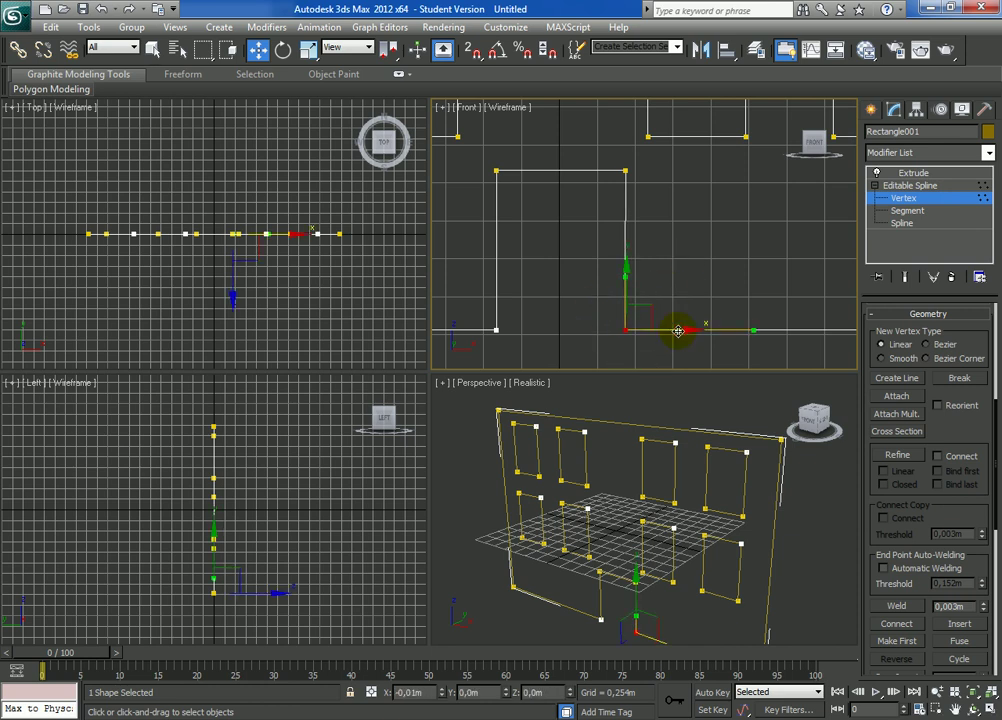
{"action": "left_click", "coordinate": [687, 274]}
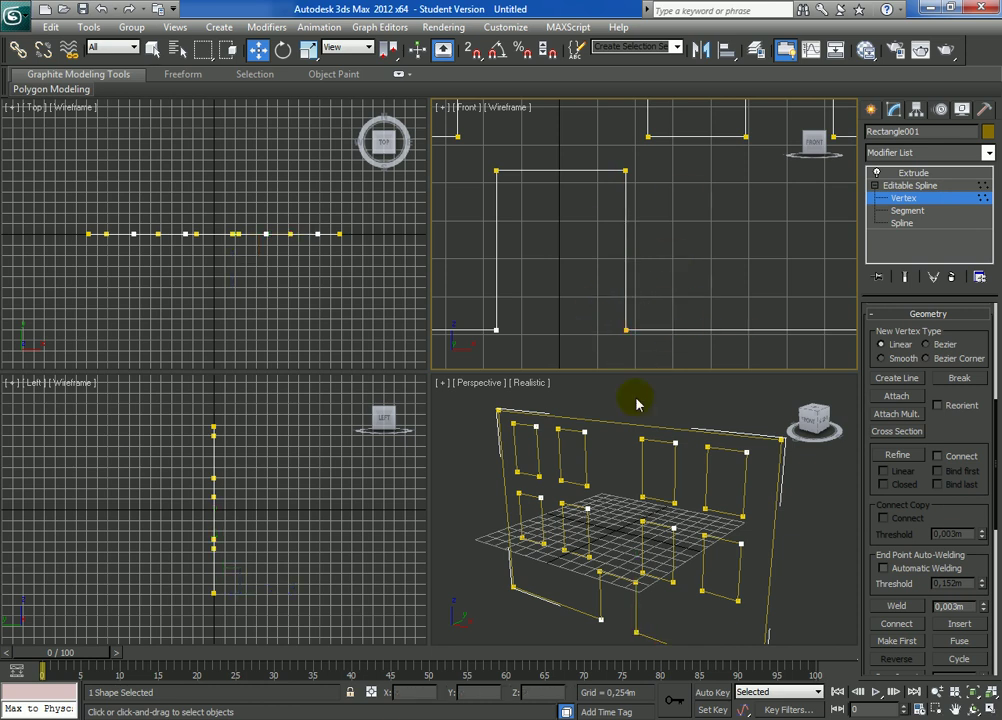
Step: Show the Extrude result and orbit the Perspective view to inspect the doorway
{"action": "left_click", "coordinate": [913, 174]}
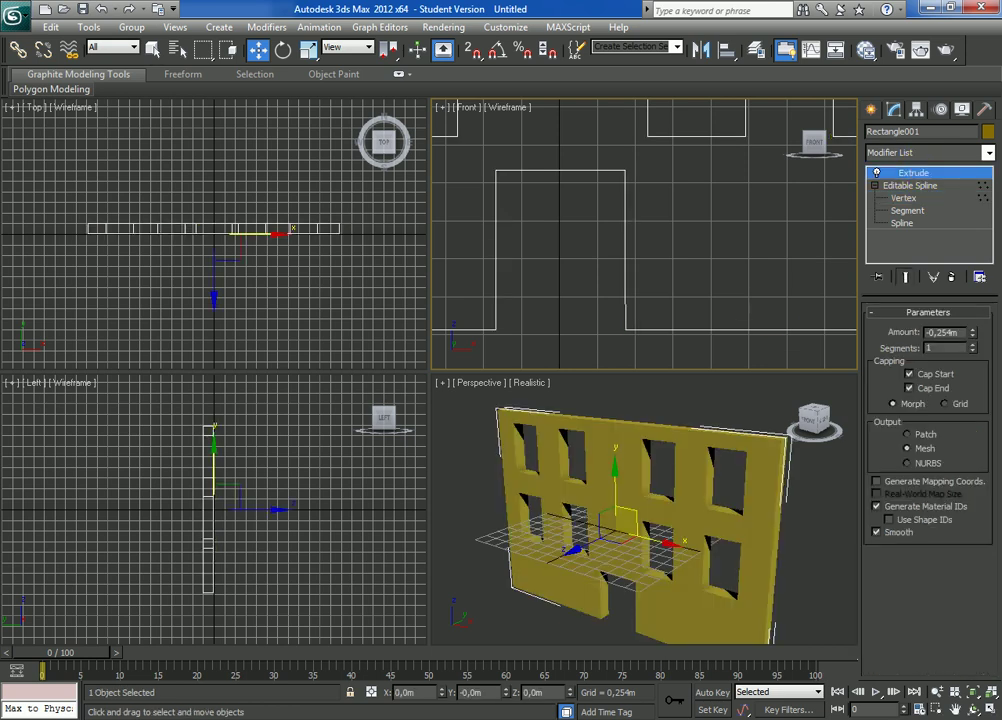
{"action": "left_click", "coordinate": [975, 708]}
{"action": "mouse_move", "coordinate": [651, 586]}
{"action": "left_mouse_down"}
{"action": "mouse_move", "coordinate": [610, 503]}
{"action": "mouse_move", "coordinate": [615, 537]}
{"action": "mouse_move", "coordinate": [560, 497]}
{"action": "mouse_move", "coordinate": [608, 519]}
{"action": "mouse_move", "coordinate": [687, 519]}
{"action": "mouse_move", "coordinate": [689, 531]}
{"action": "left_mouse_up"}
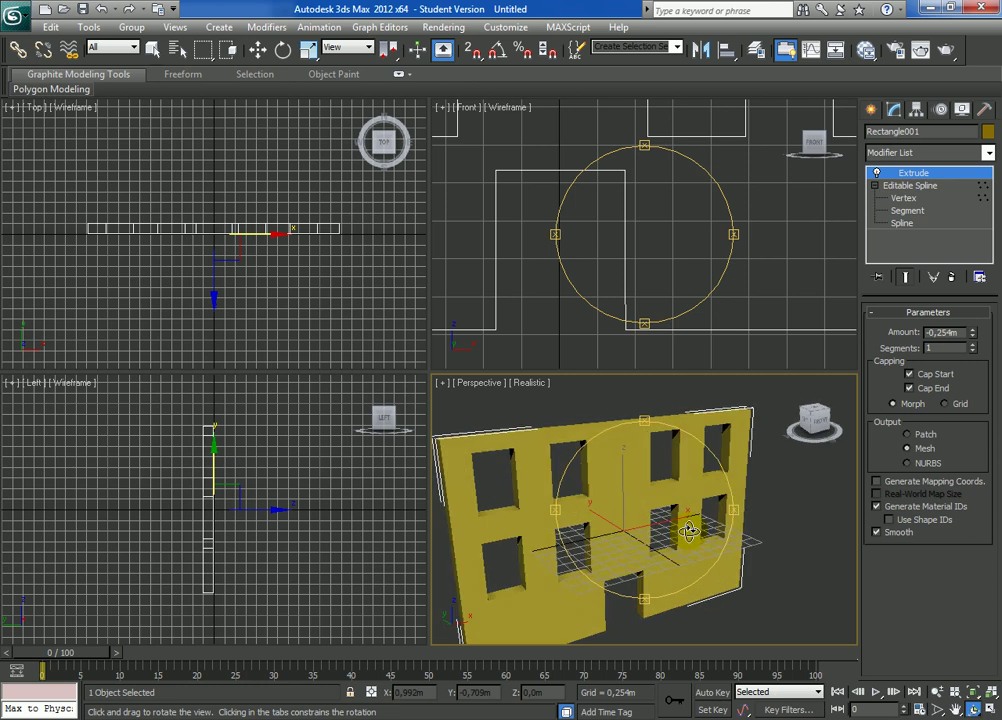